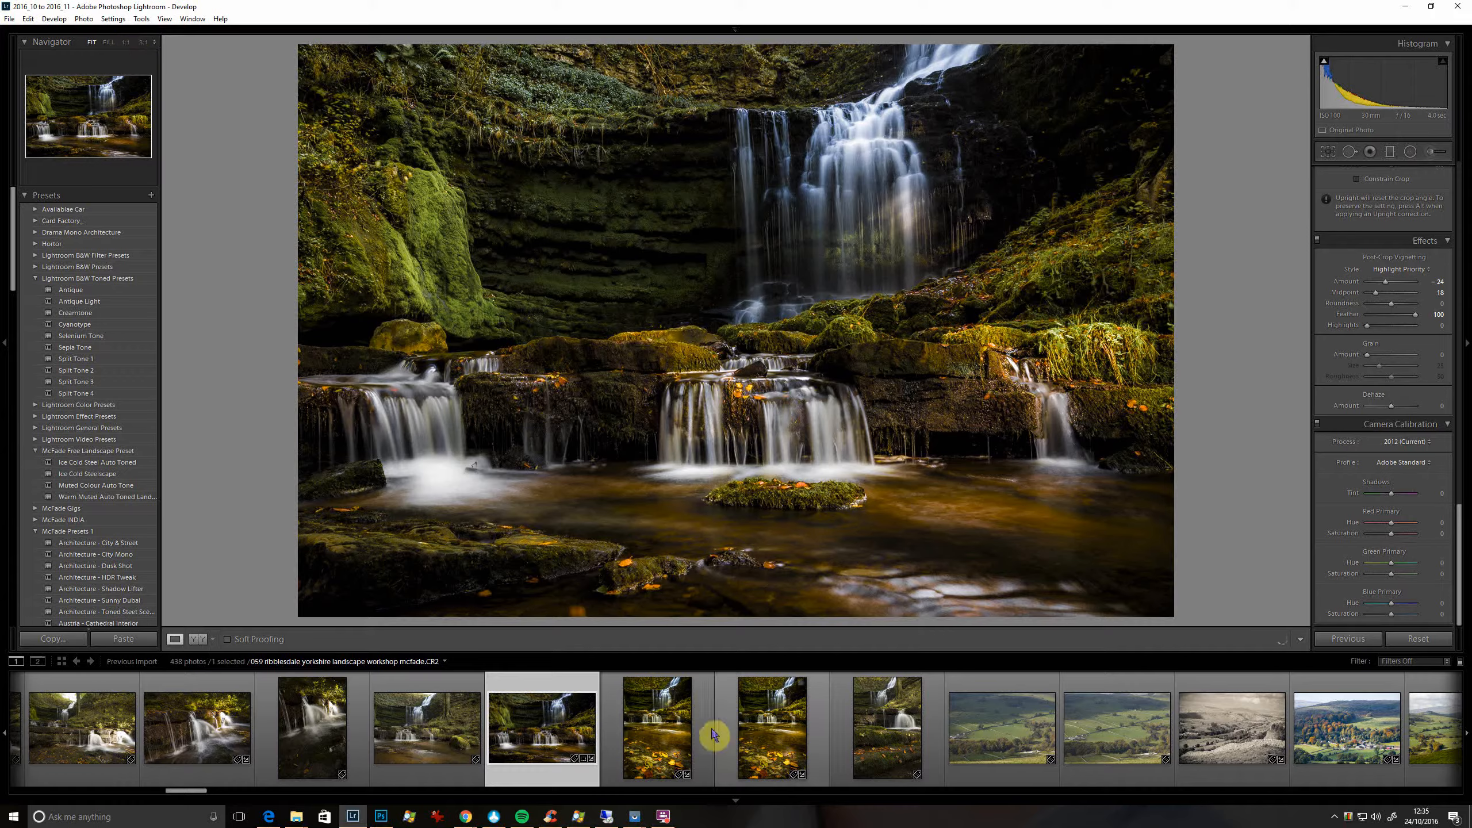
- Open waterfall photo 060 at 1:1 and inspect the sharpness of the foreground leaves and the background around the falls
left_click(707, 733)
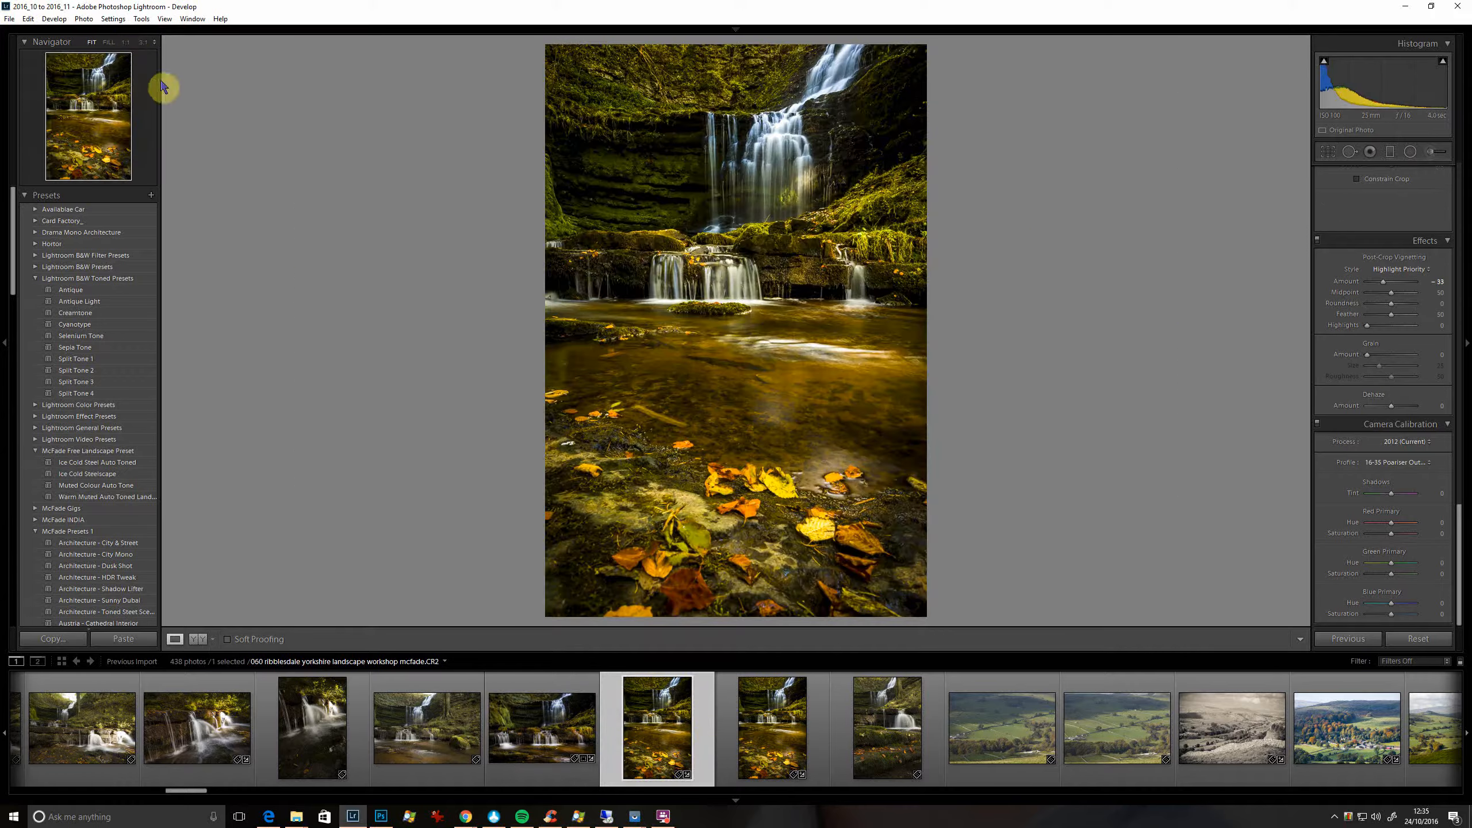
left_click(126, 43)
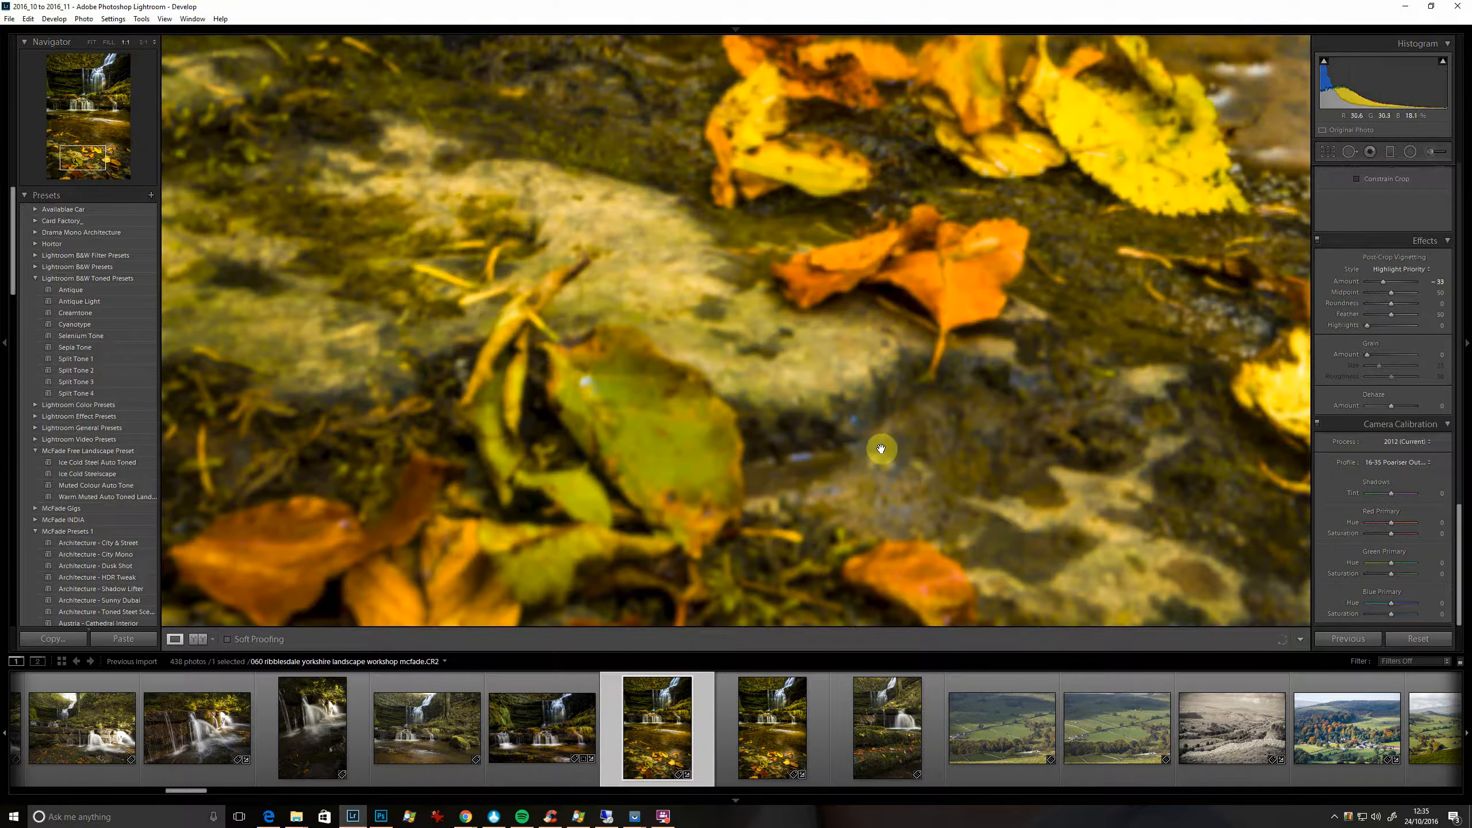
left_click_drag(881, 448, 770, 335)
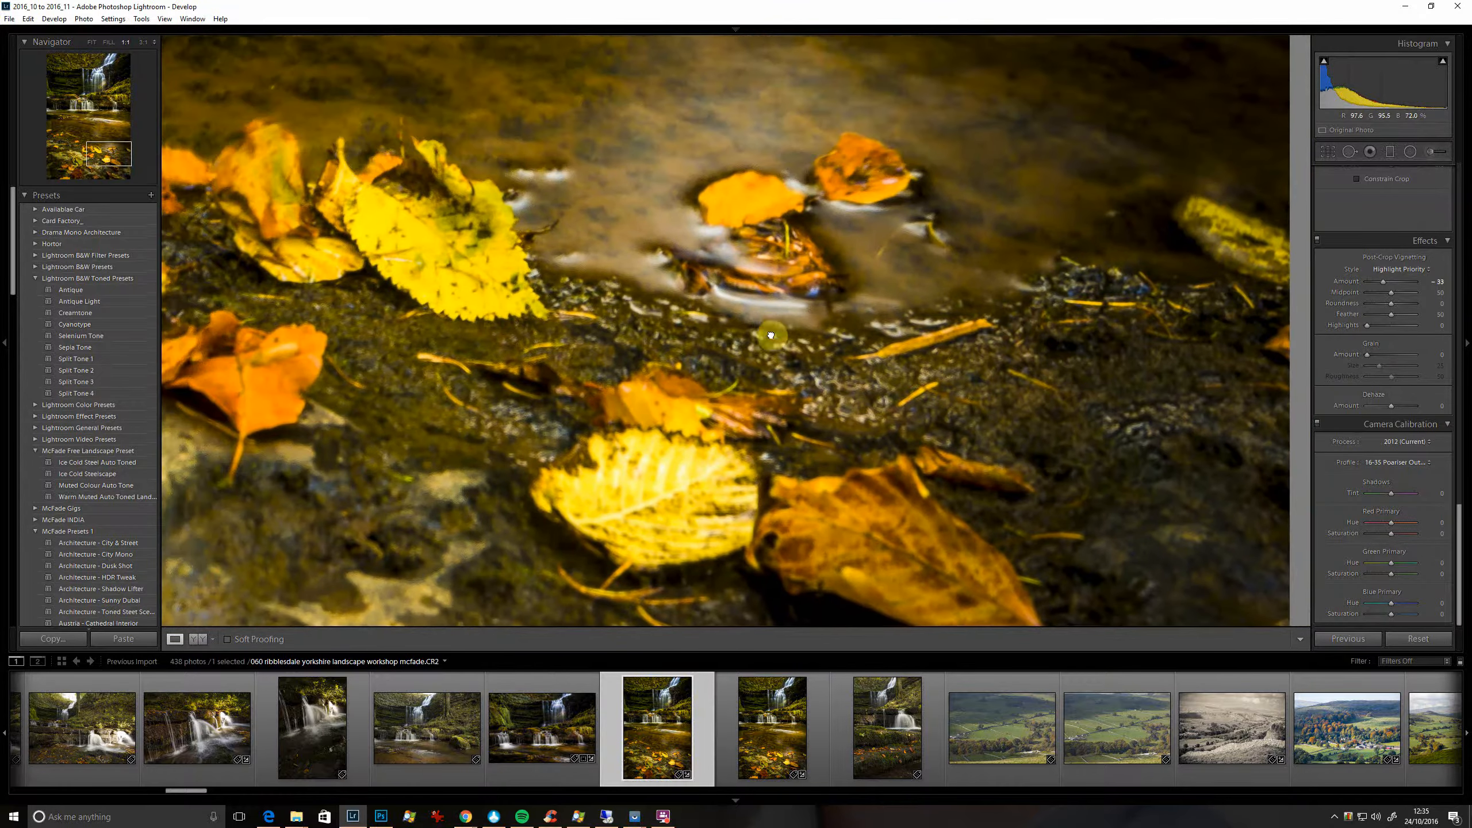
left_click_drag(98, 96, 150, 112)
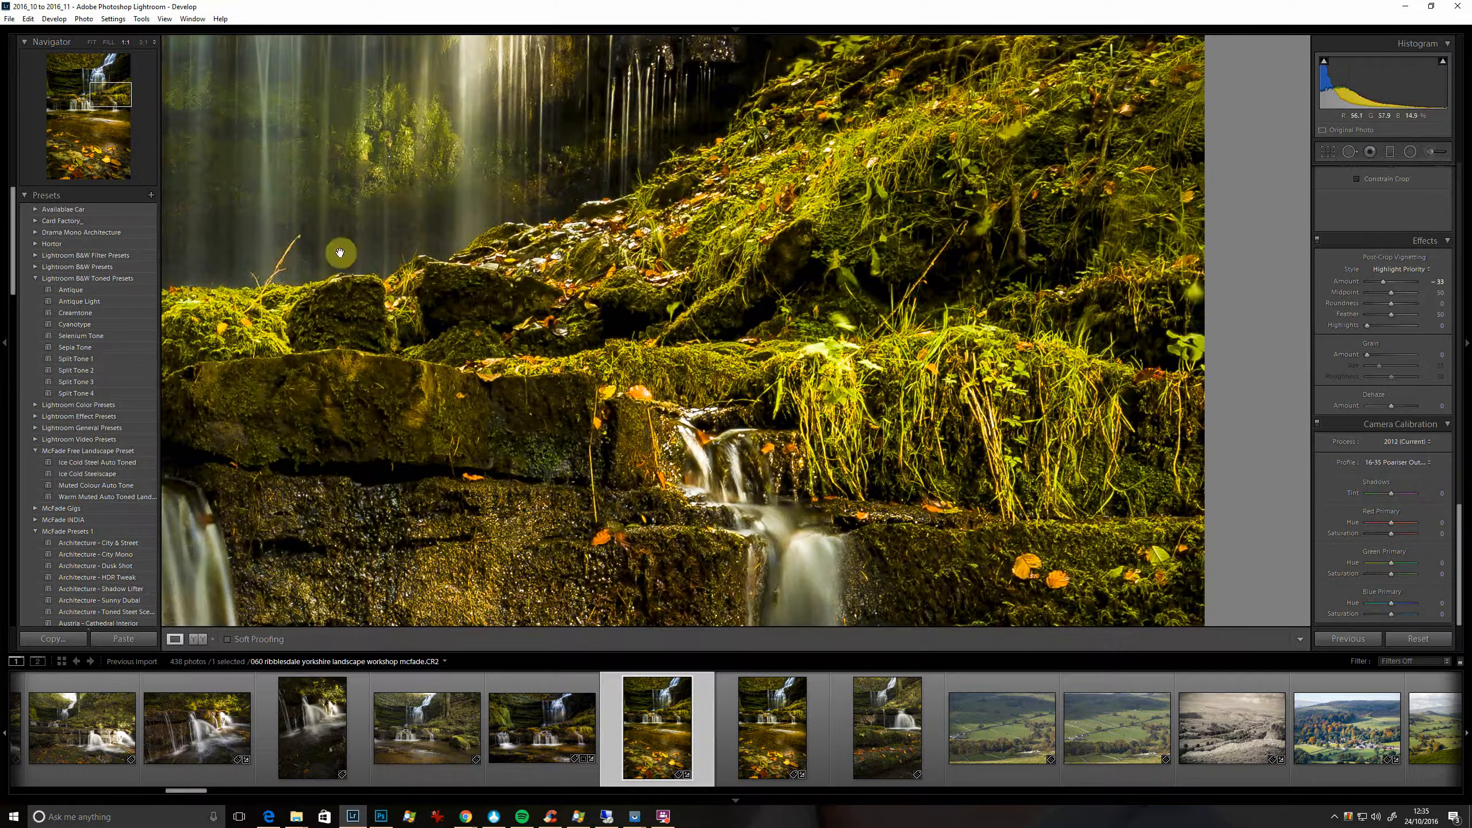
- Inspect photo 061 at 1:1, checking the sharpness of the waterfall area and the foreground leaves
left_click(729, 739)
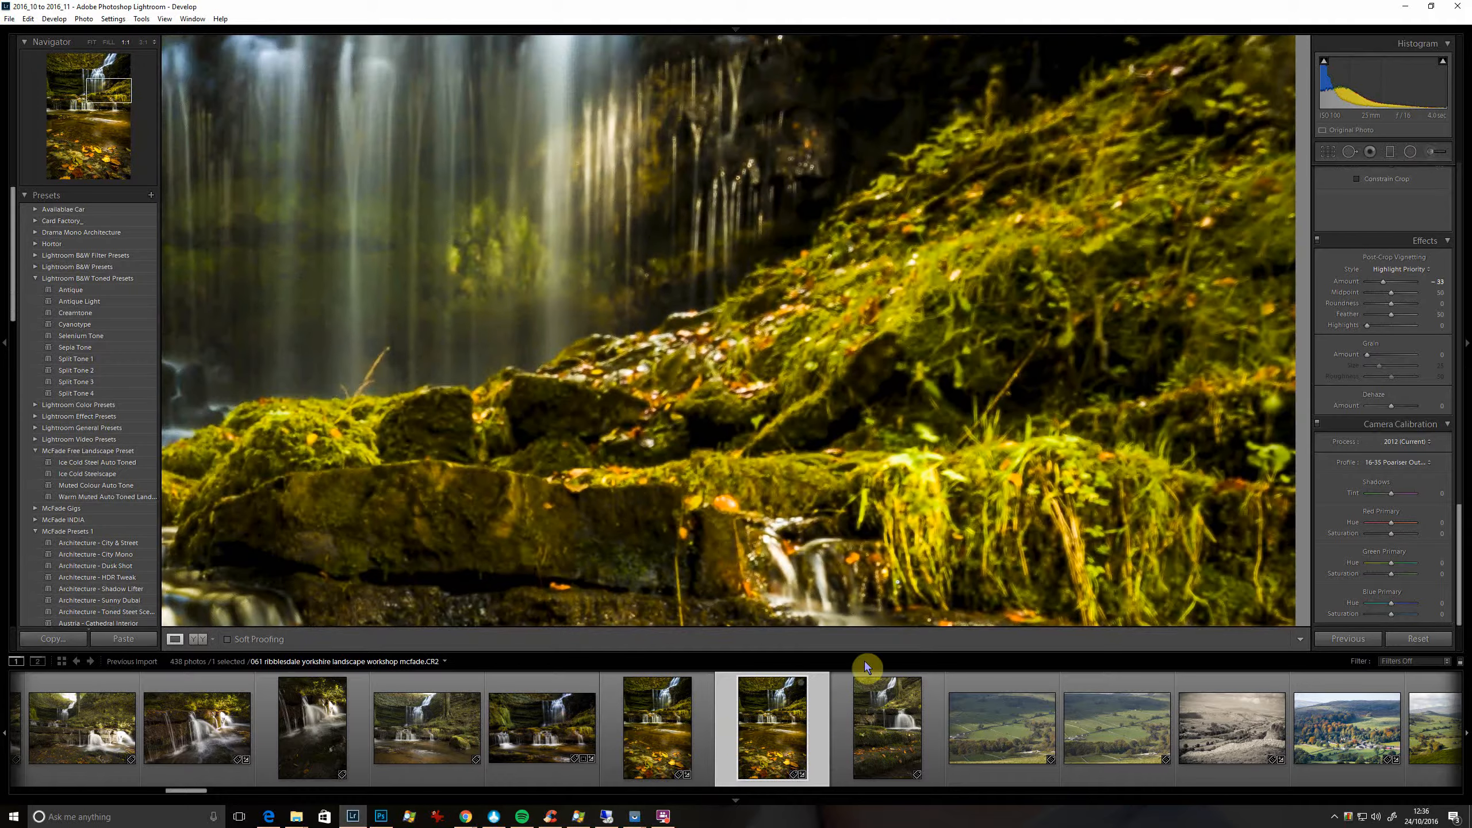
left_click_drag(908, 417, 842, 402)
left_click_drag(102, 107, 99, 154)
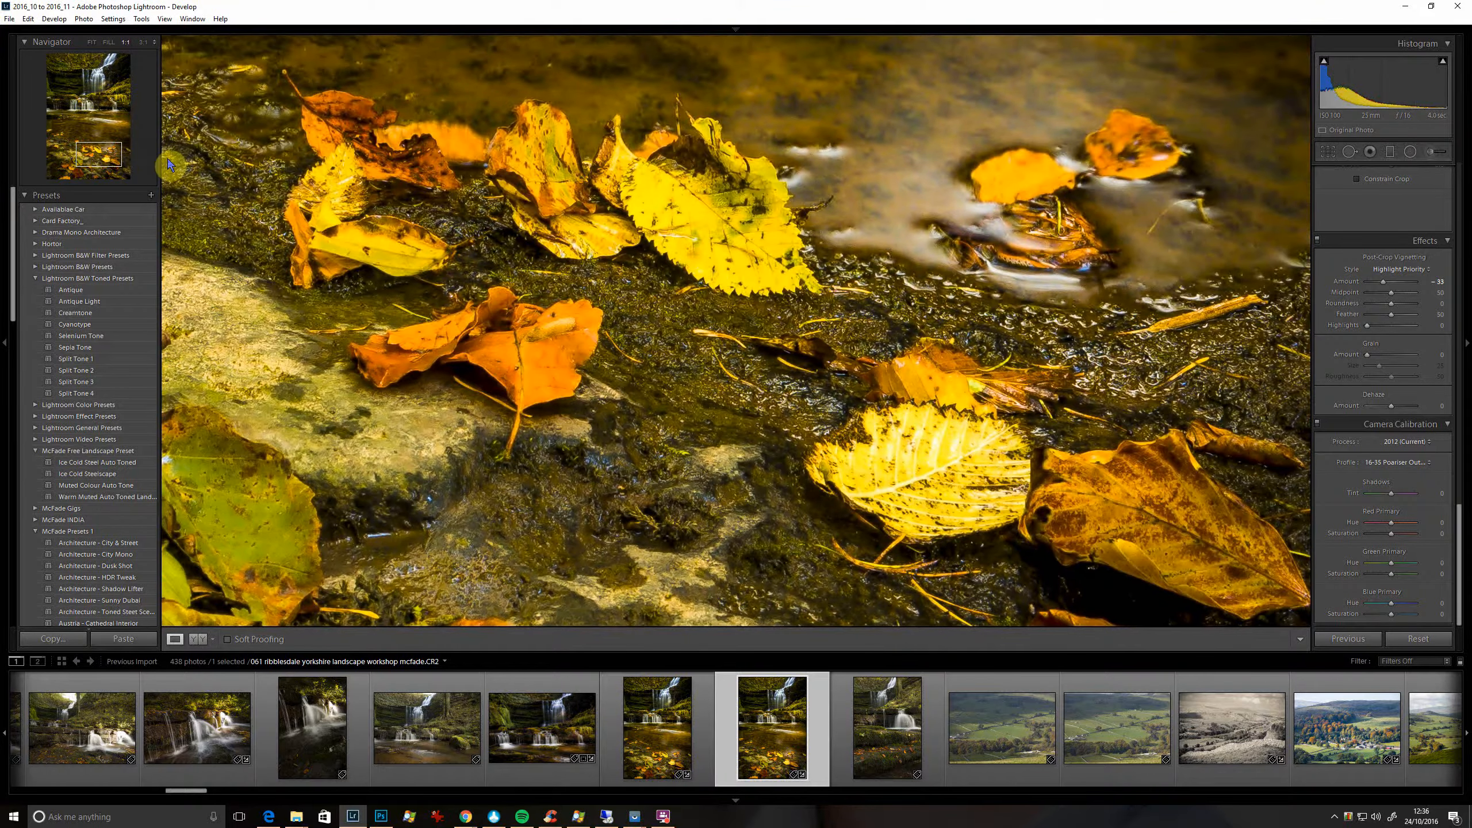
- Return to photo 060, fit it to the view, and compare it with photo 061 at full-frame size
left_click(611, 739)
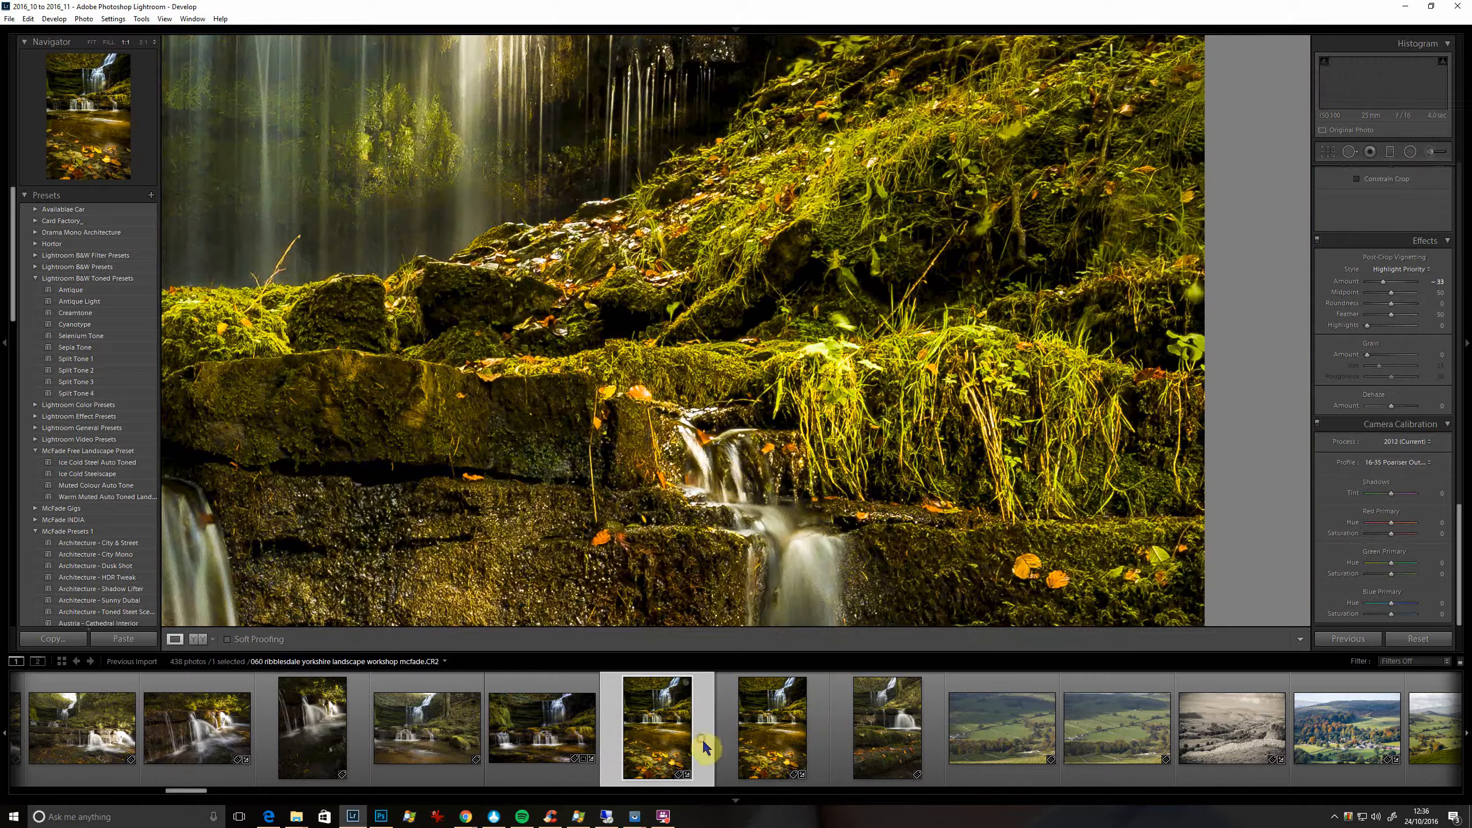
left_click(725, 541)
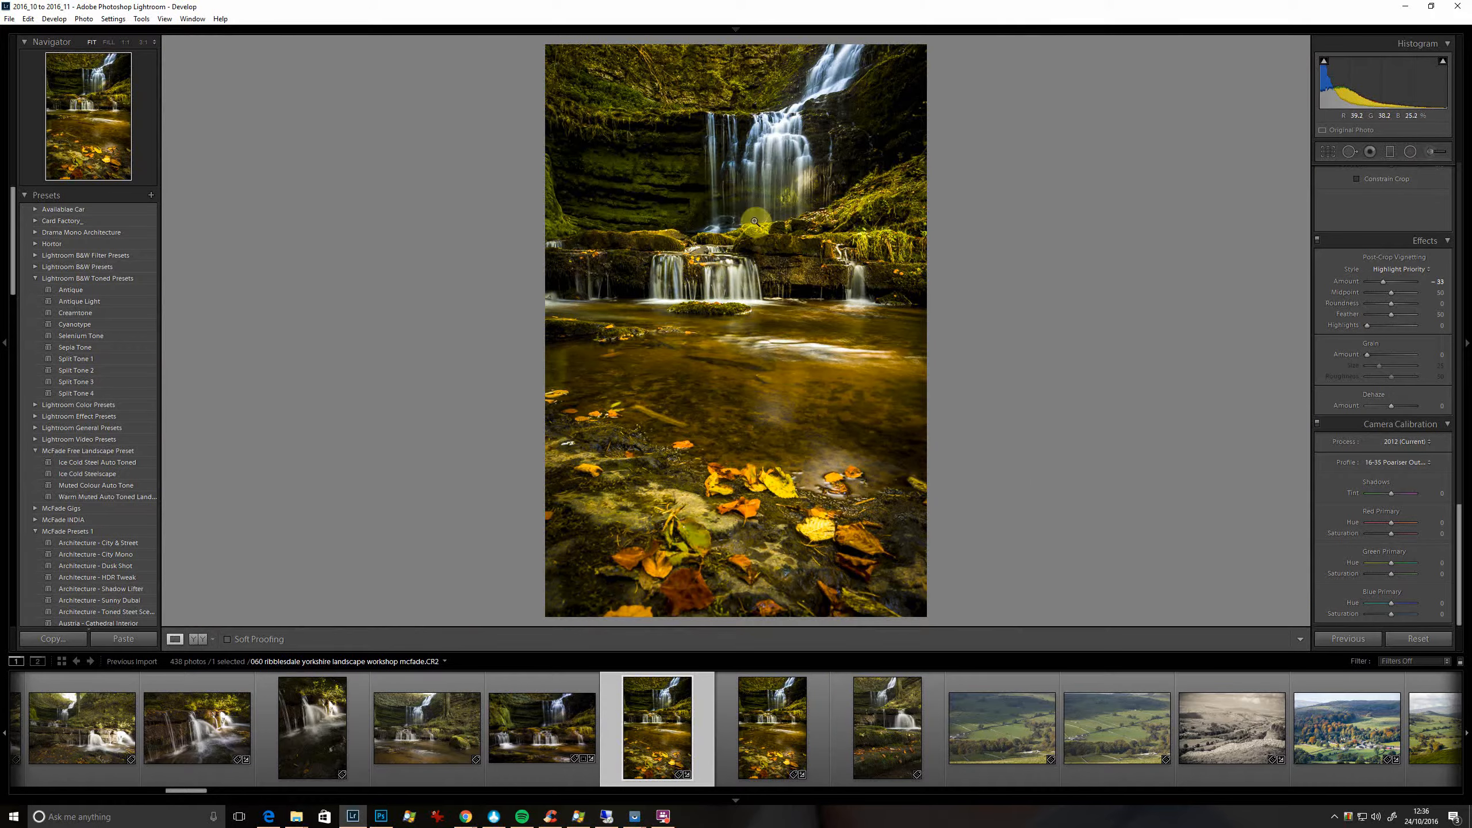
left_click(825, 733)
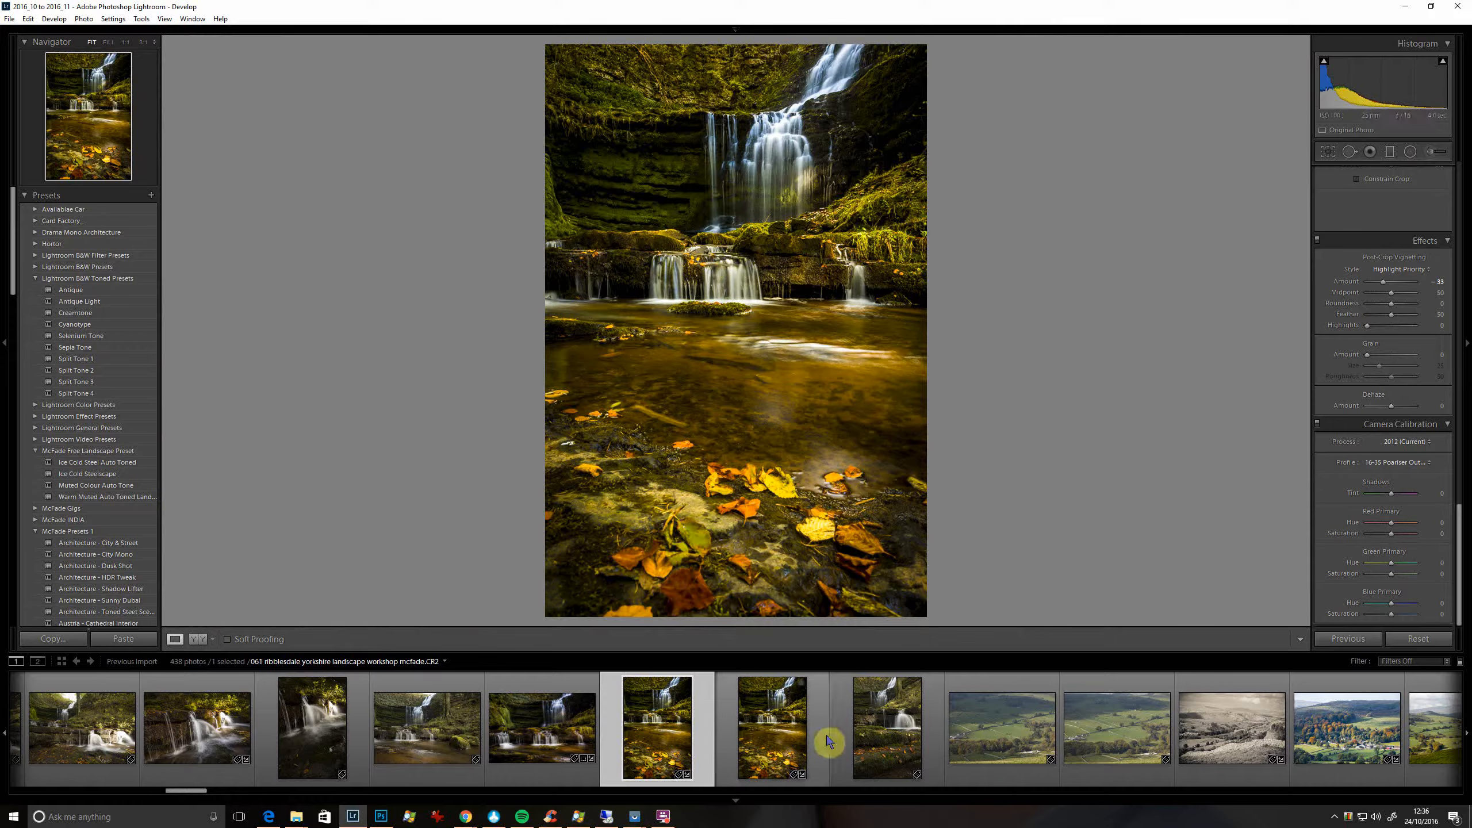
left_click(825, 742)
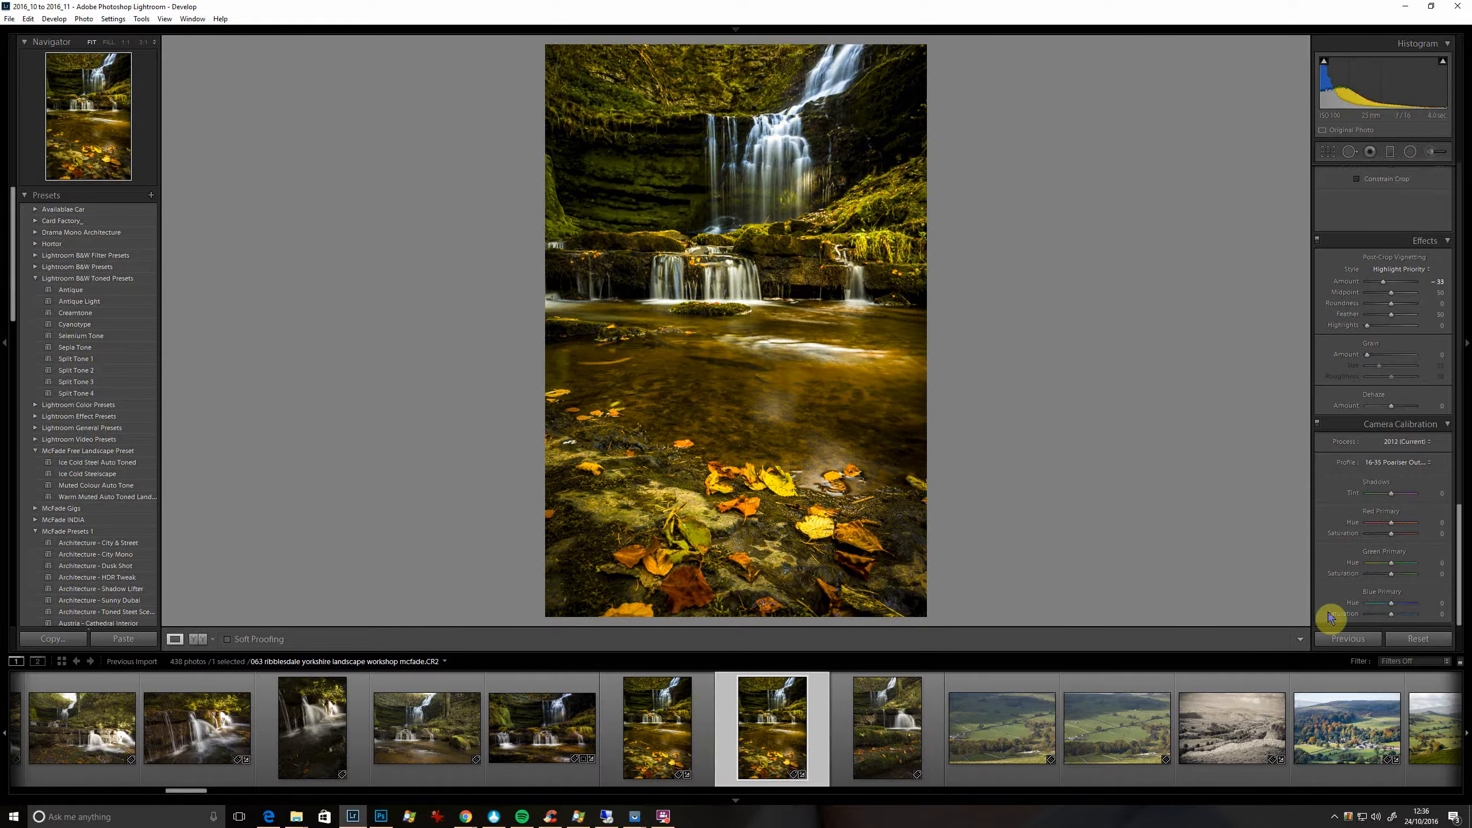
left_click(777, 754)
left_click(724, 730)
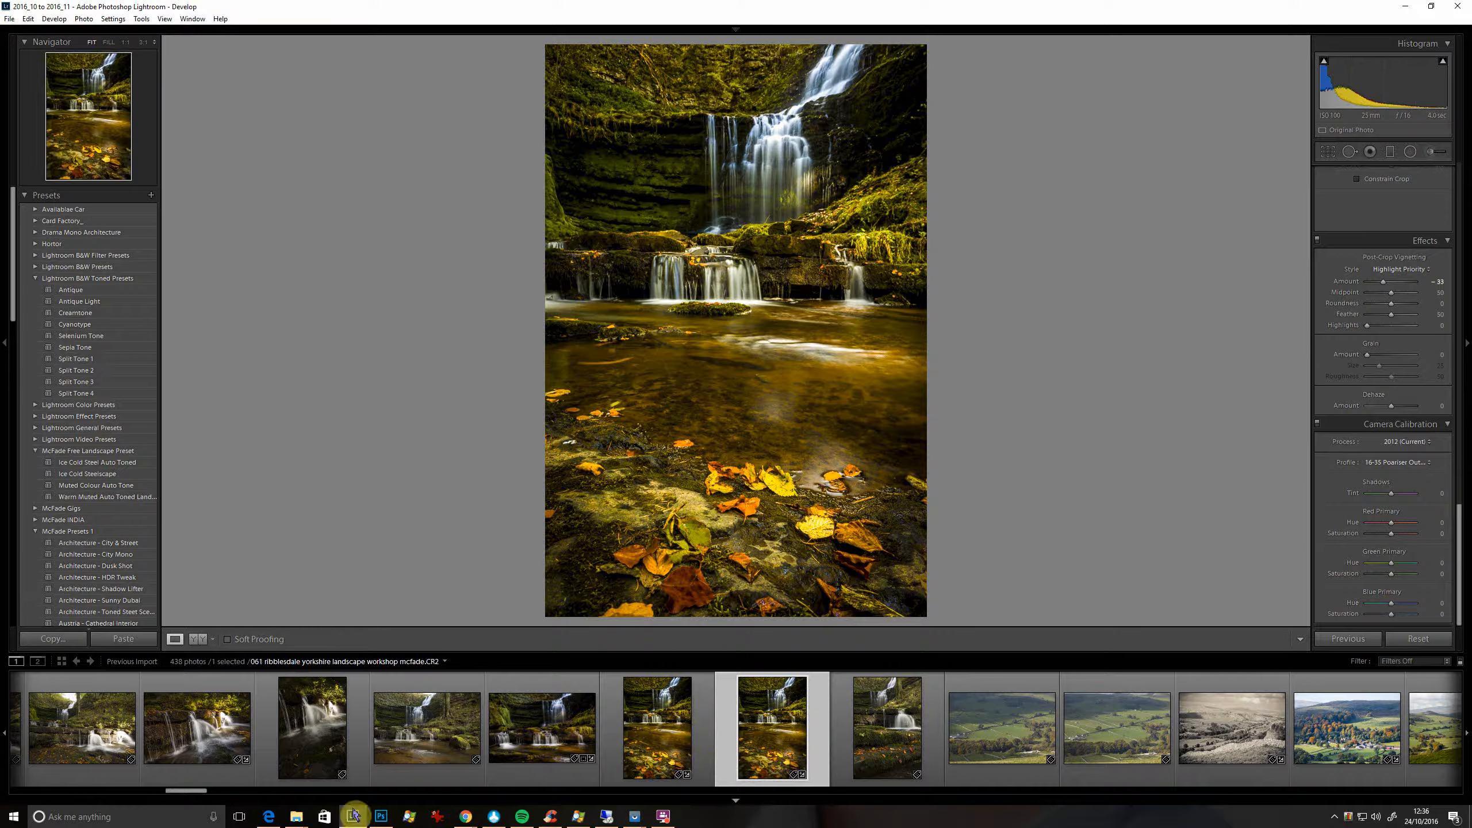
- Switch to File Explorer, preview the exported 061 JPEG in the big_jpg folder, and select the folder's path before returning to Lightroom
mouse_move(296, 818)
left_click(421, 764)
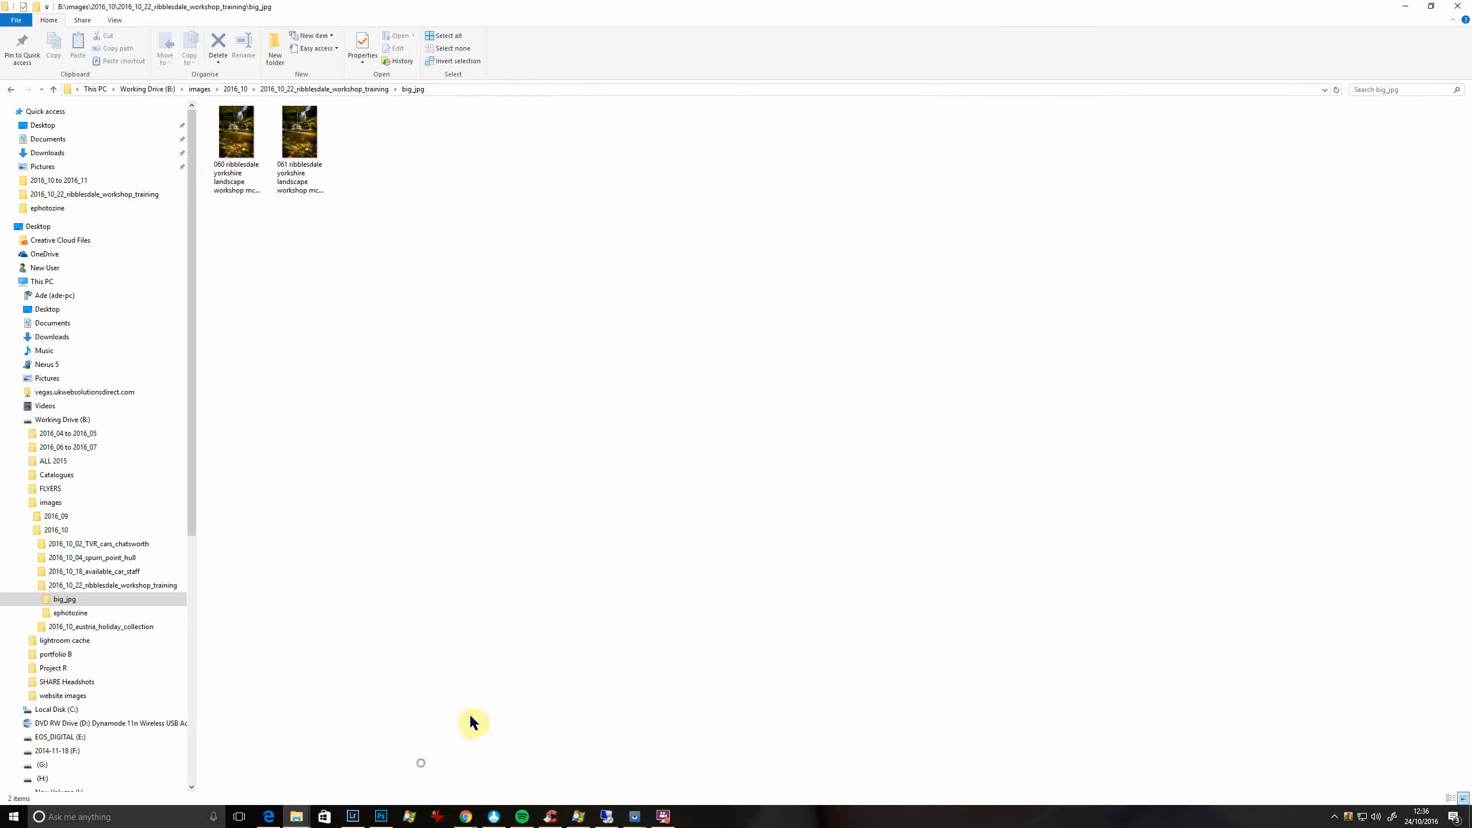
double_click(300, 131)
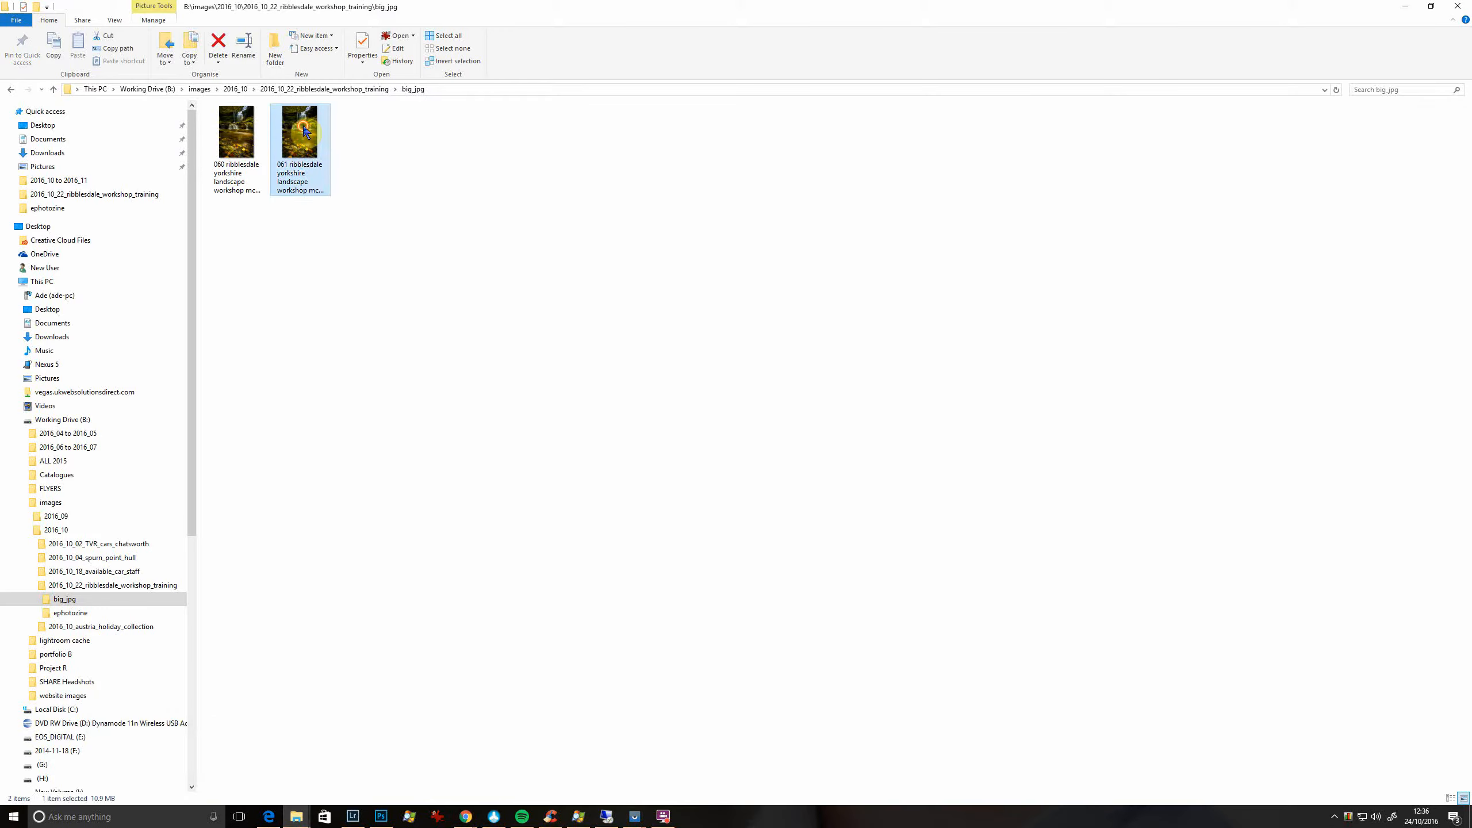
key("Right")
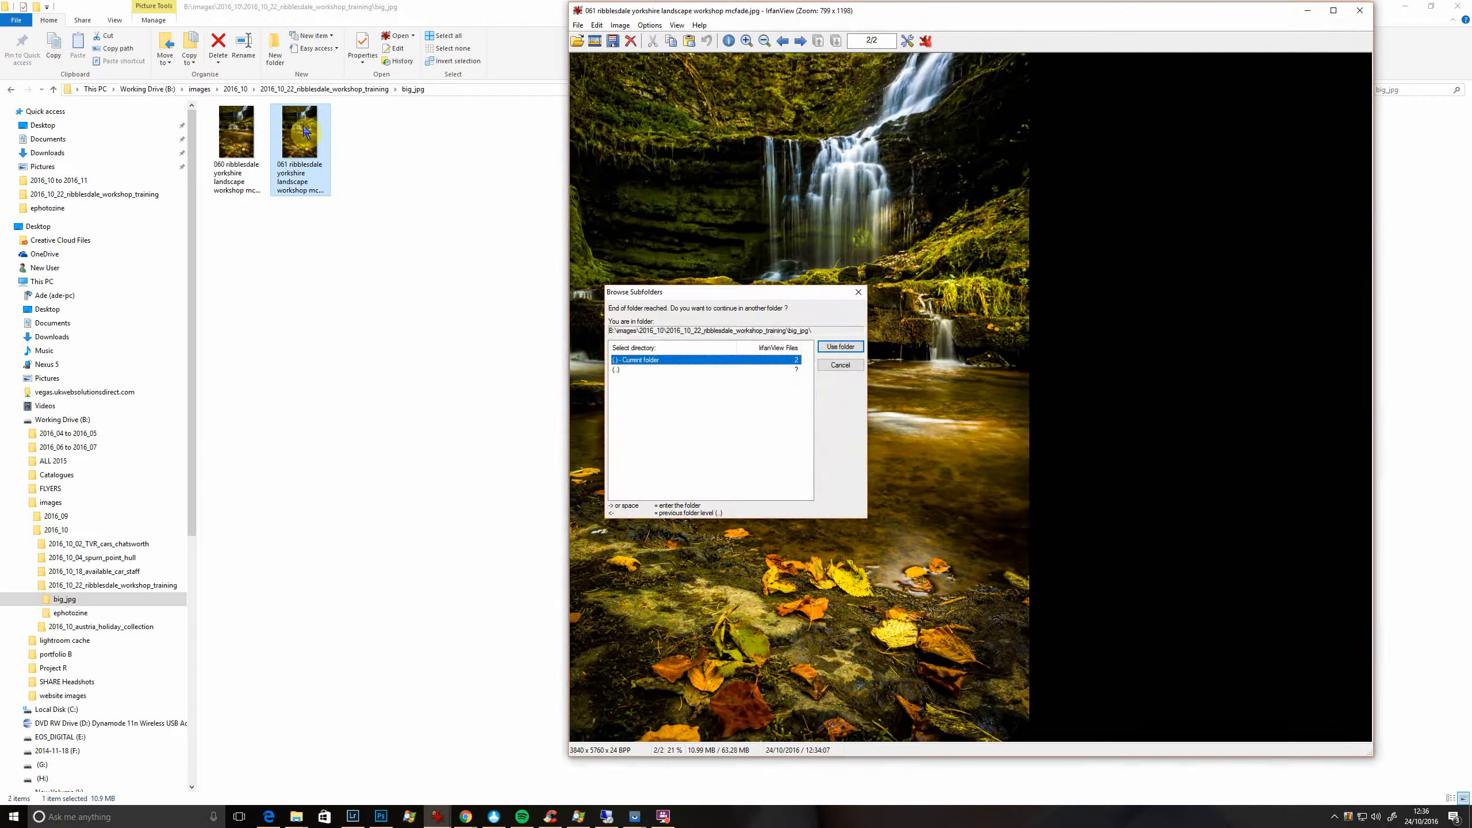
key("Return")
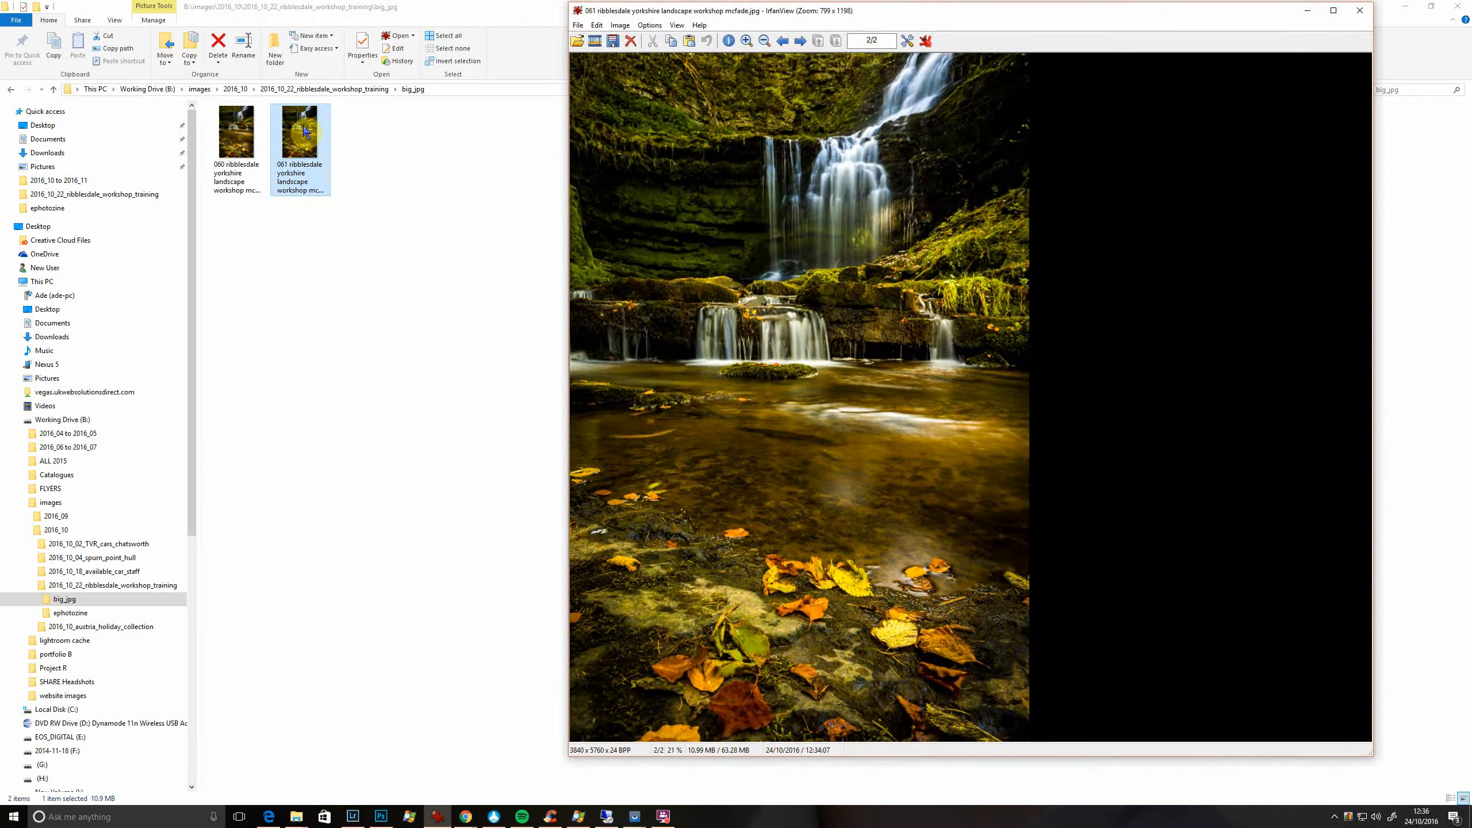
key("Escape")
left_click(457, 90)
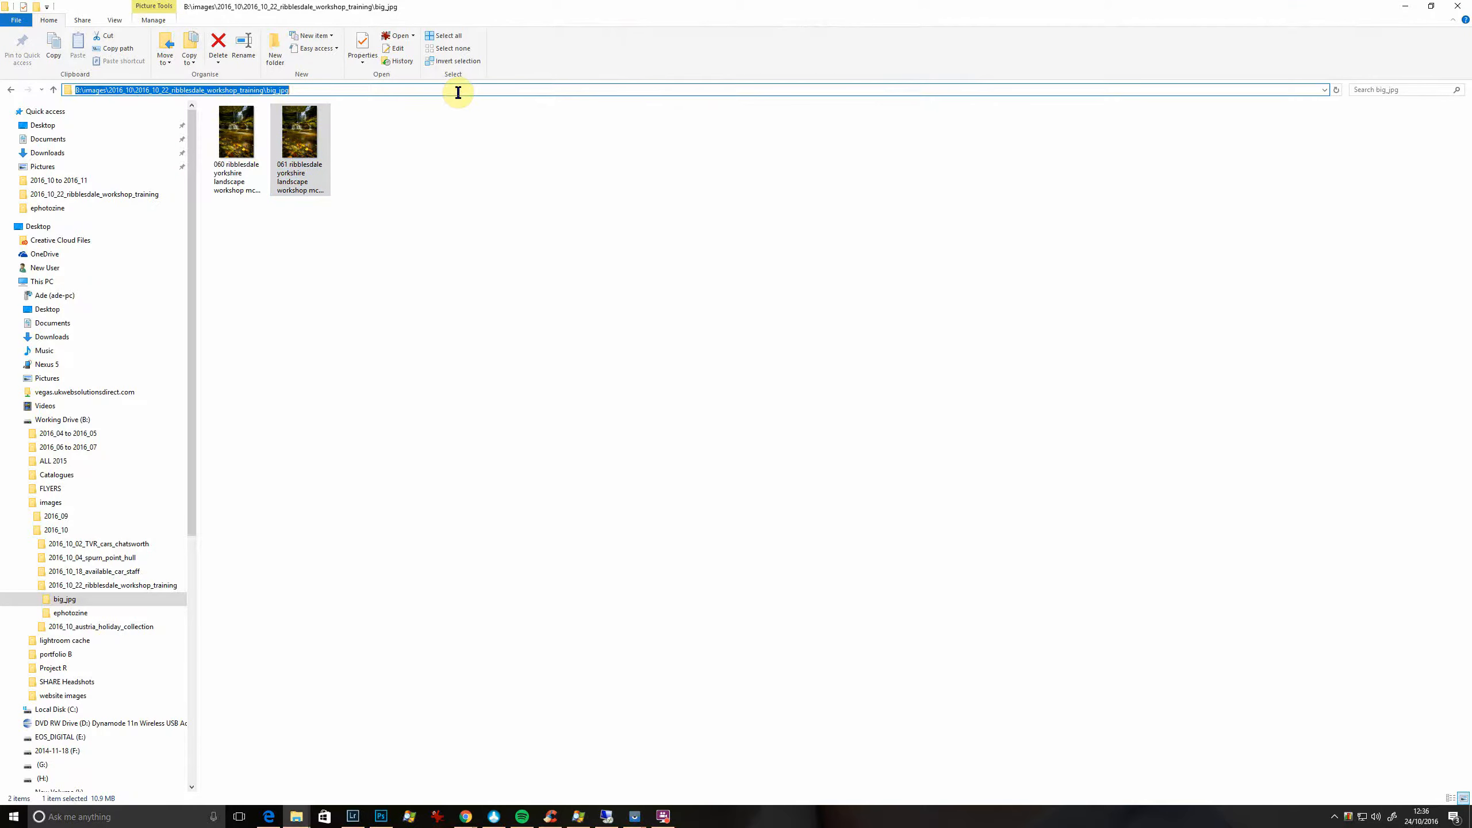
key("alt+Tab")
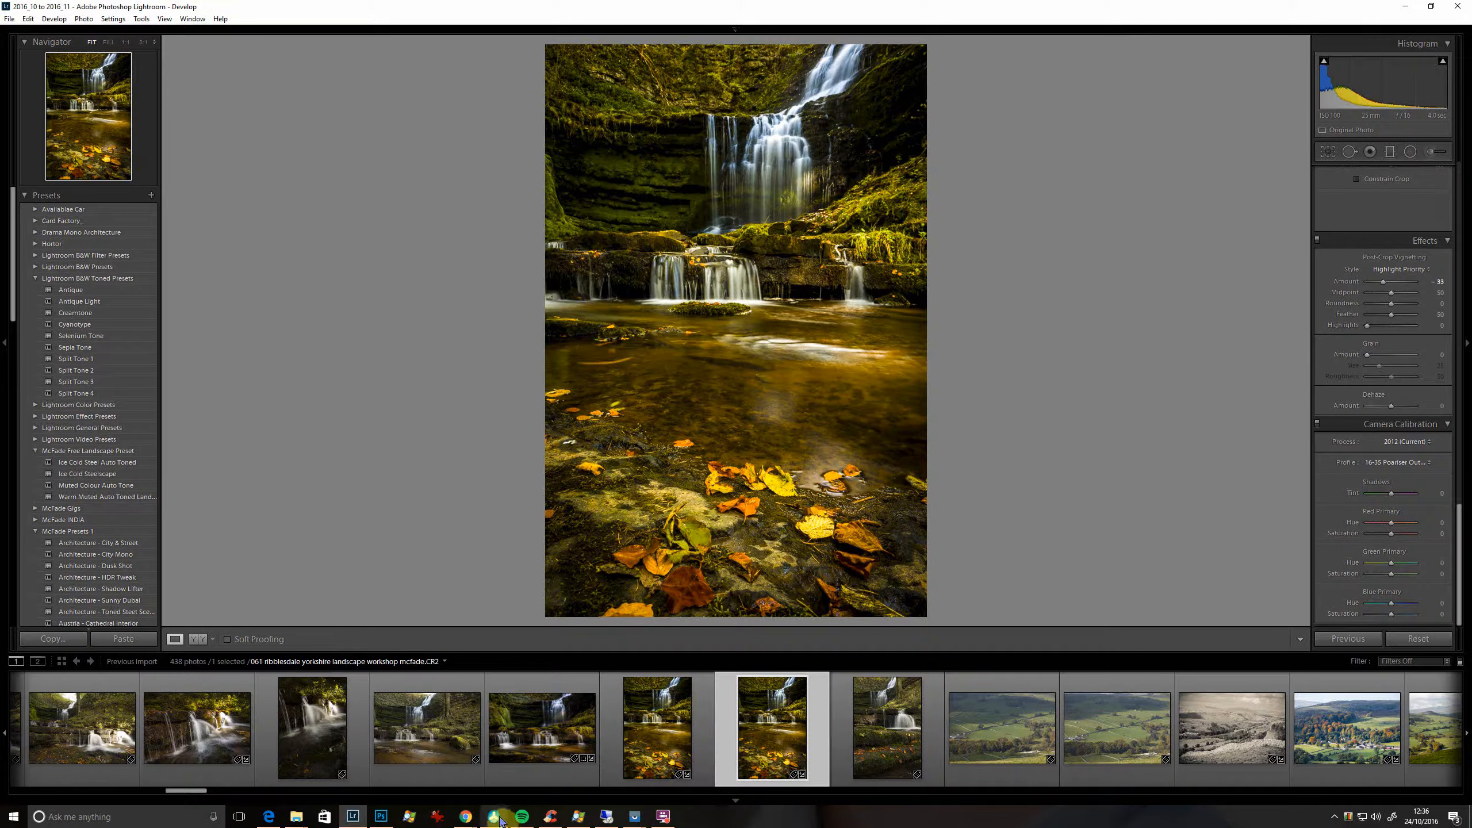
- Switch to Photoshop and choose the 060 and 061 waterfall JPEGs from the big_jpg folder as source files for a layer stack
left_click(381, 818)
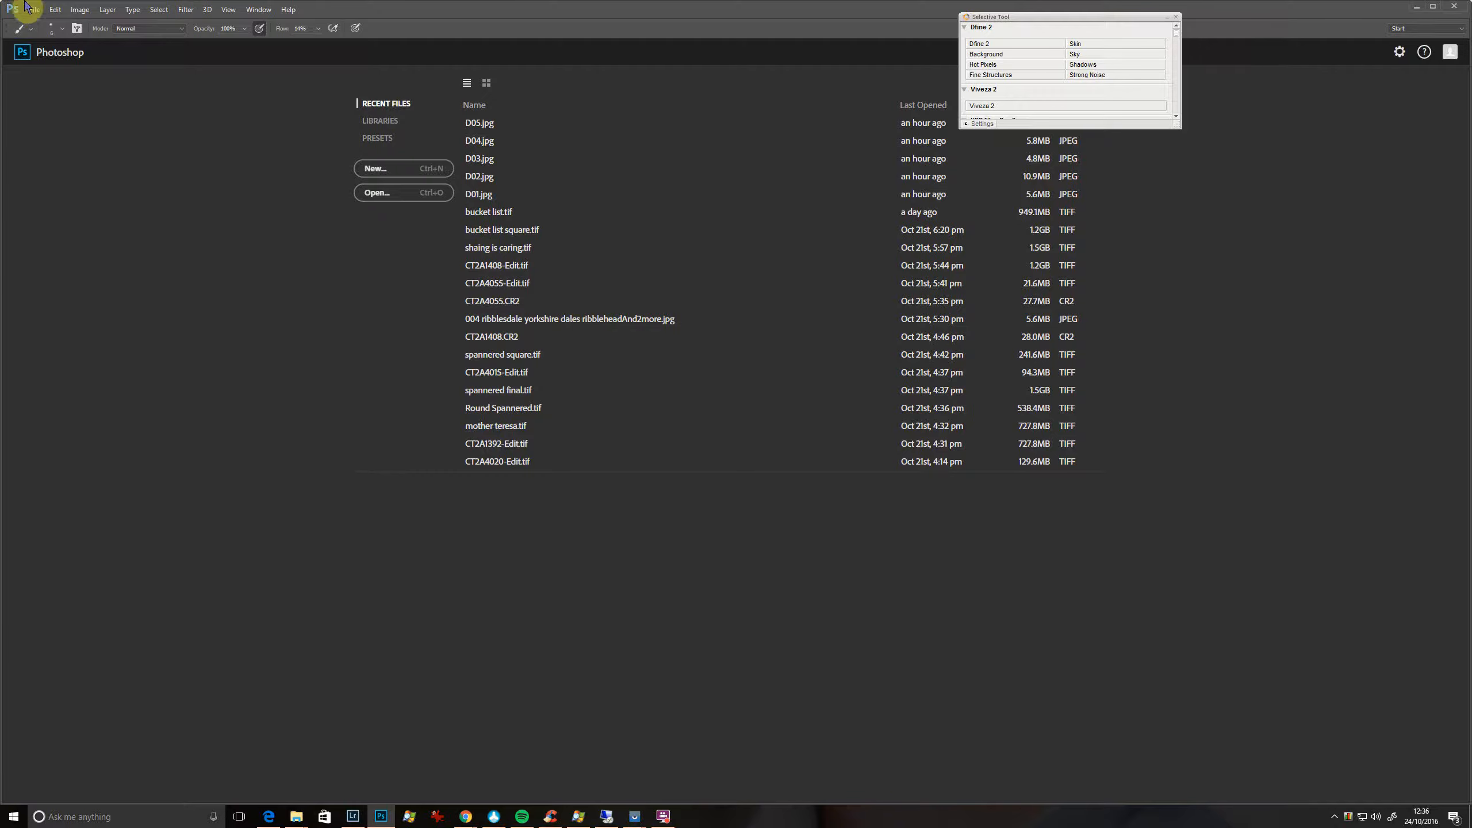
left_click(34, 9)
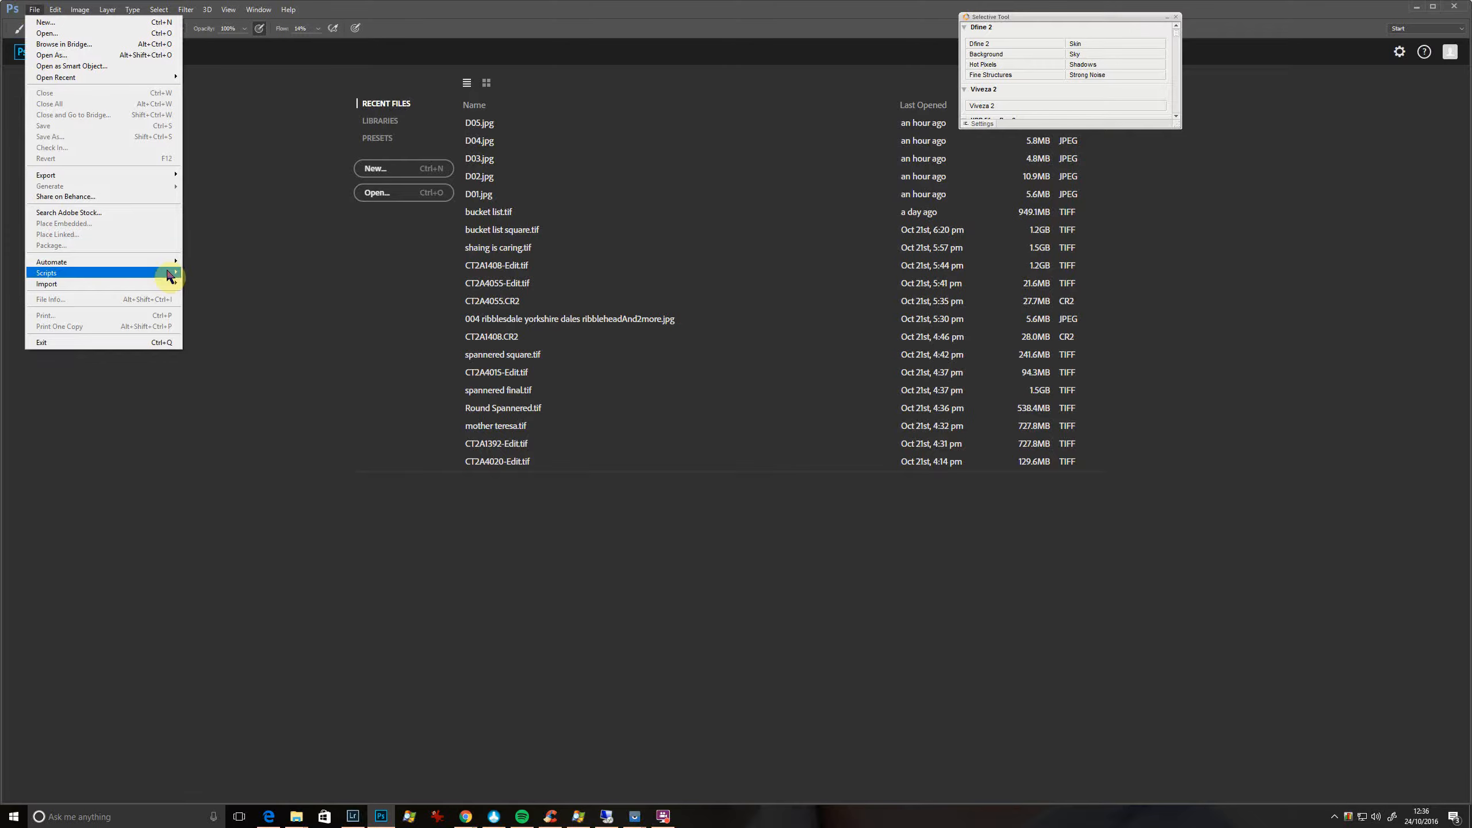
mouse_move(168, 273)
left_click(275, 348)
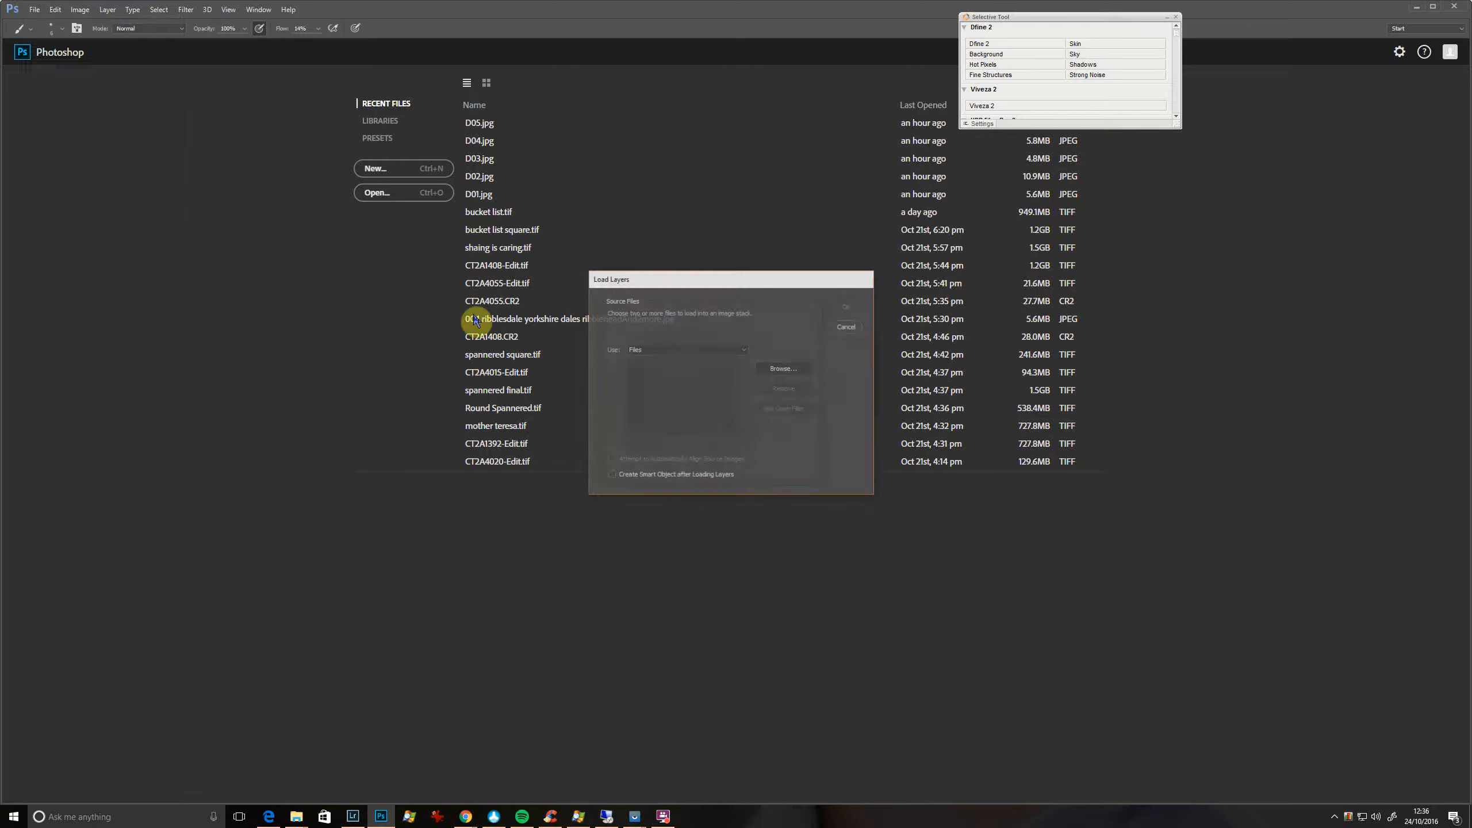
left_click(783, 371)
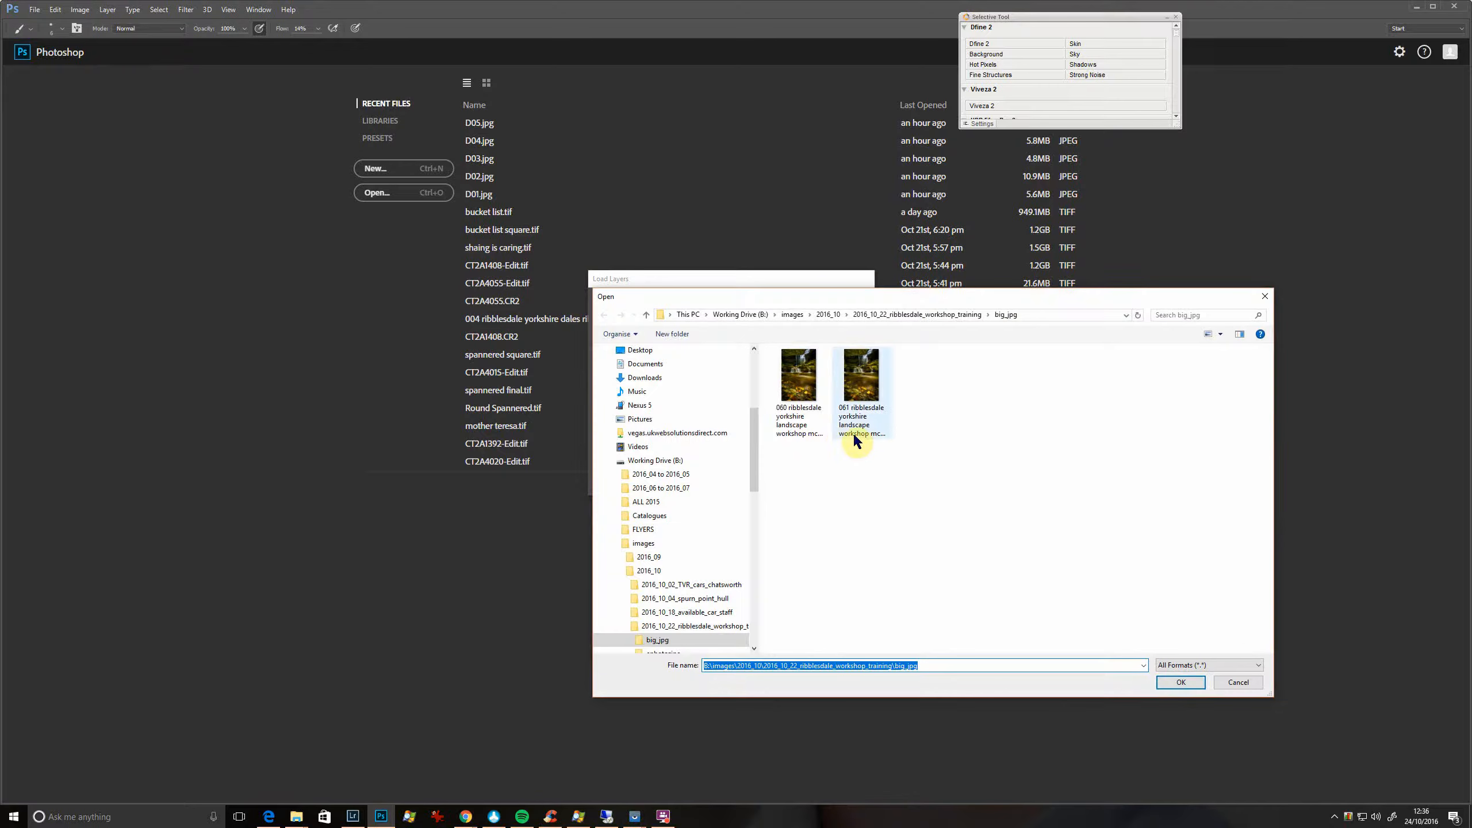
left_click(879, 387)
left_click(799, 380, "ctrl")
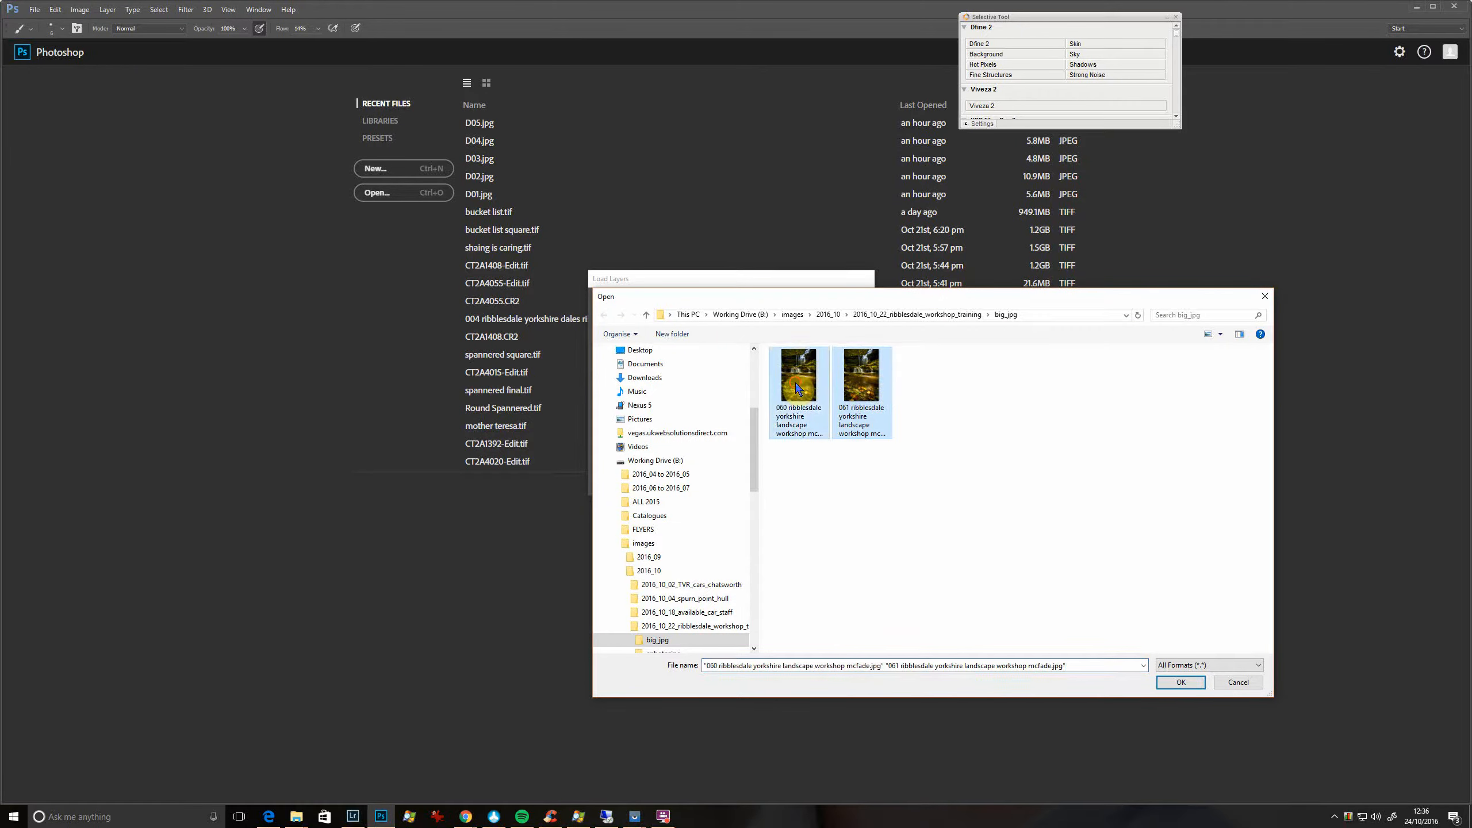
left_click(1182, 682)
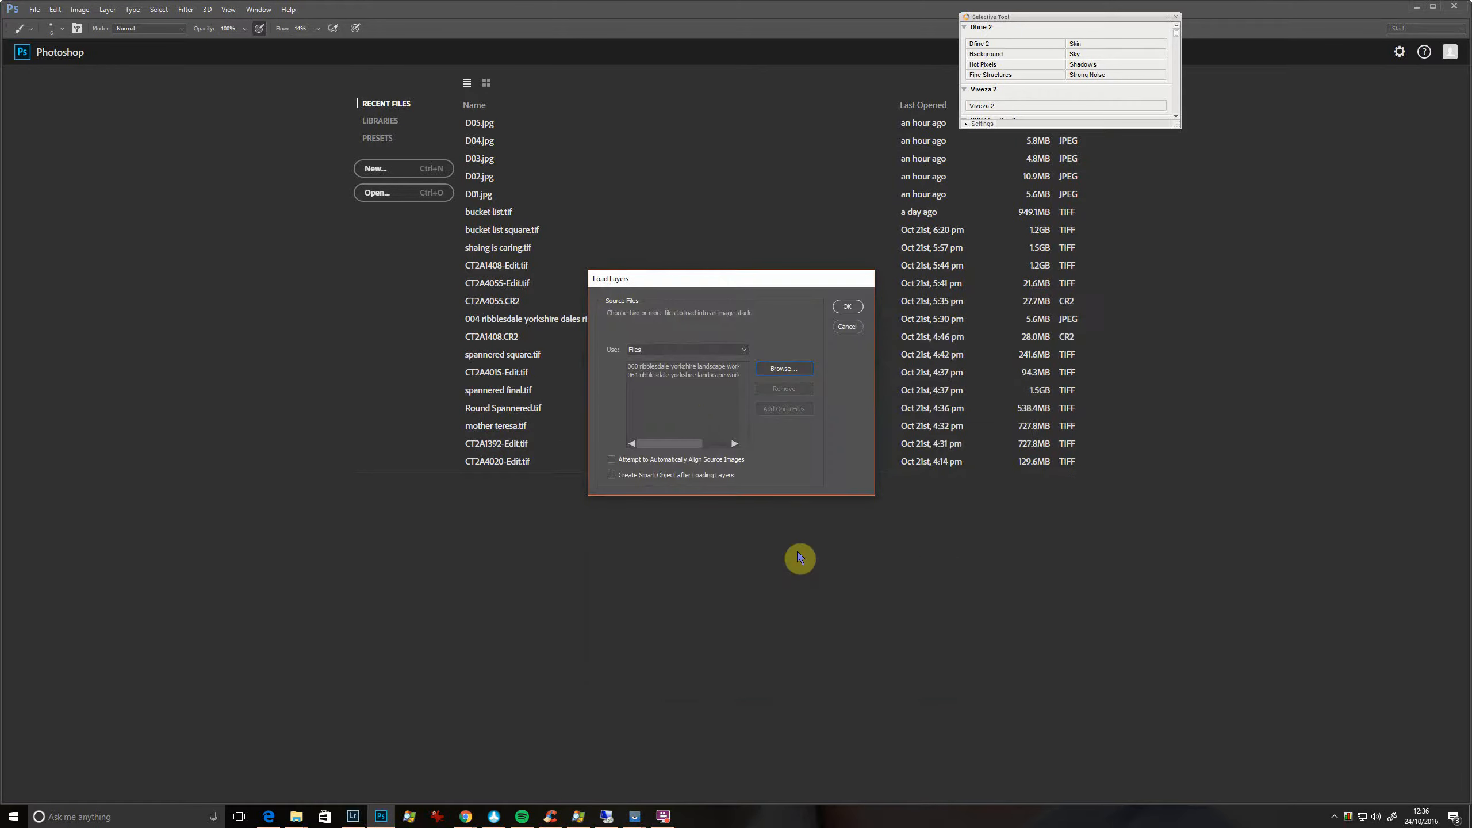
- Enable automatic alignment of the source images and load the two files as layers in one document
left_click_drag(693, 283, 654, 175)
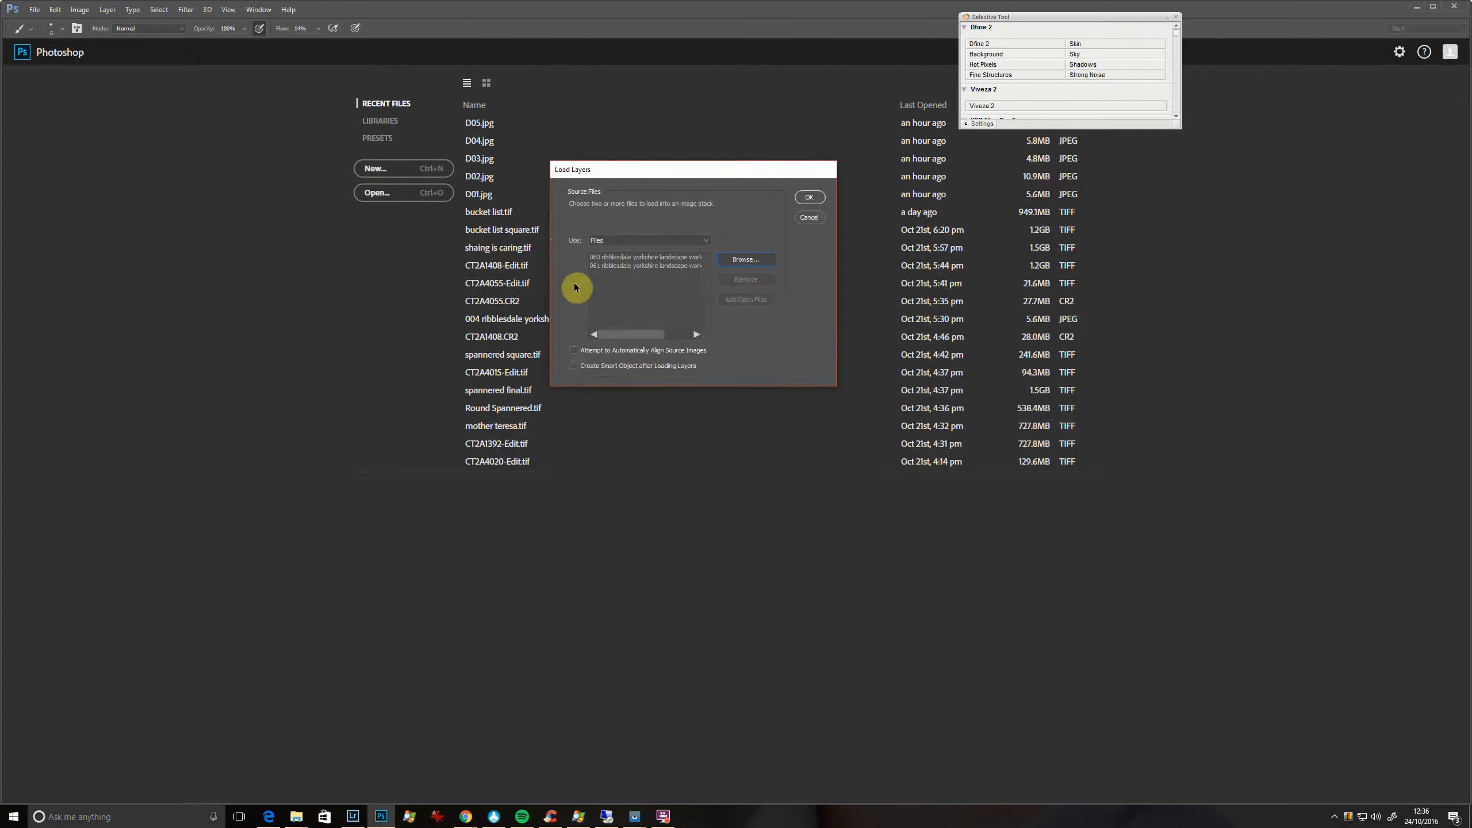
left_click(575, 351)
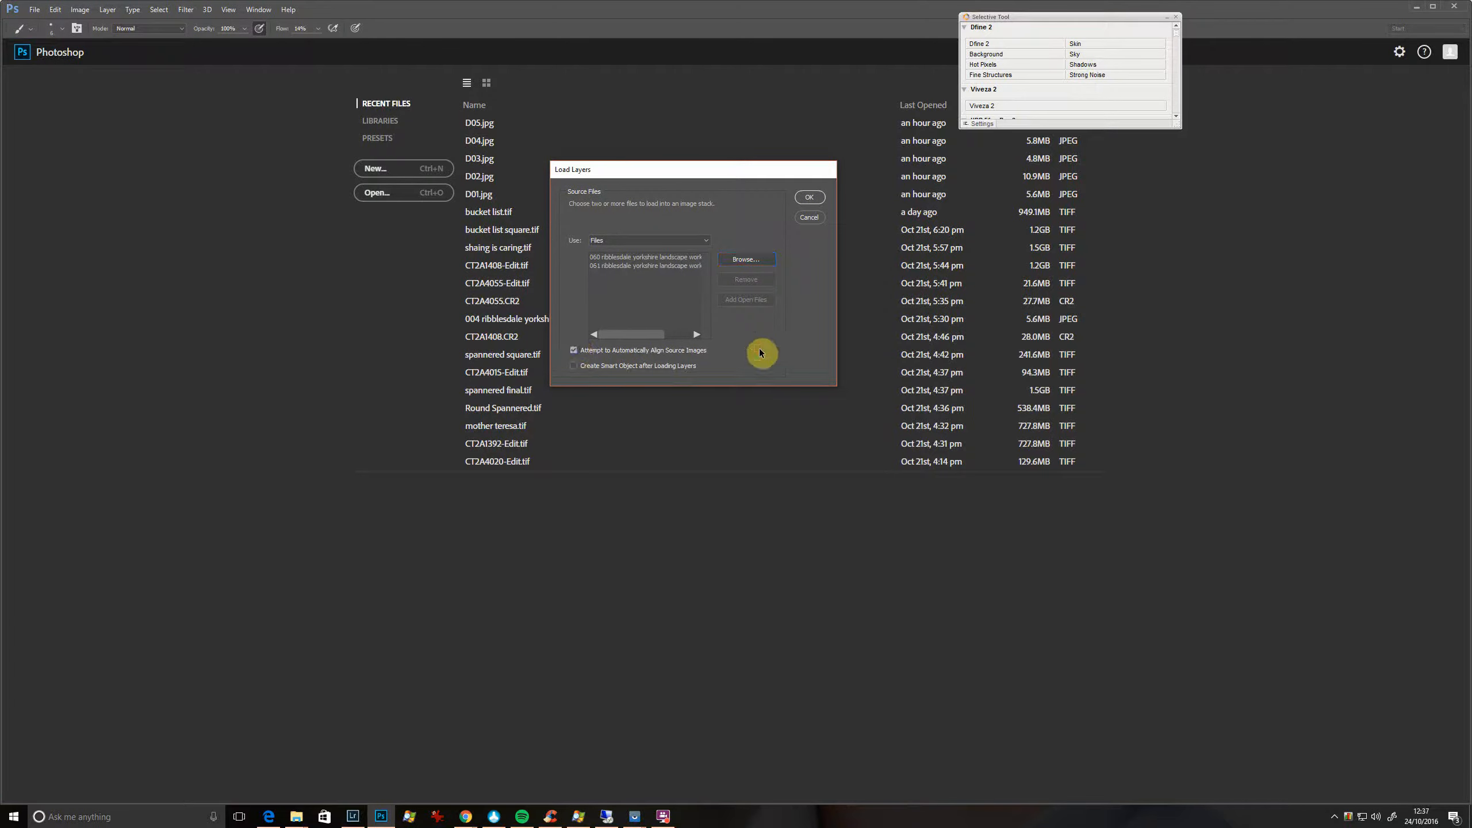
left_click(813, 195)
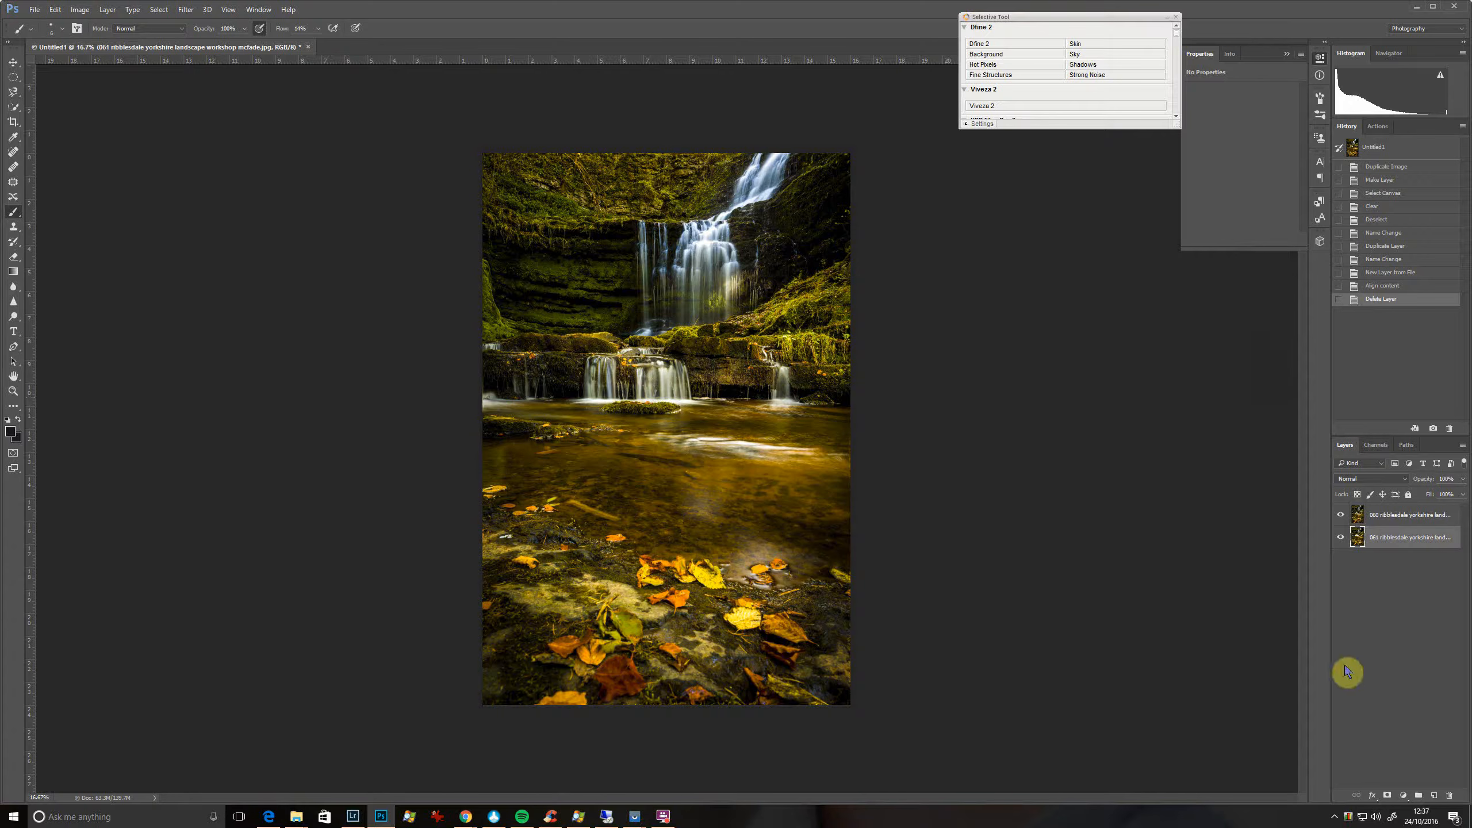
- Auto-blend both photo layers with the Stack Images method, seamless tones and colors, and content-aware fill of transparent areas
left_click(1382, 521, "shift")
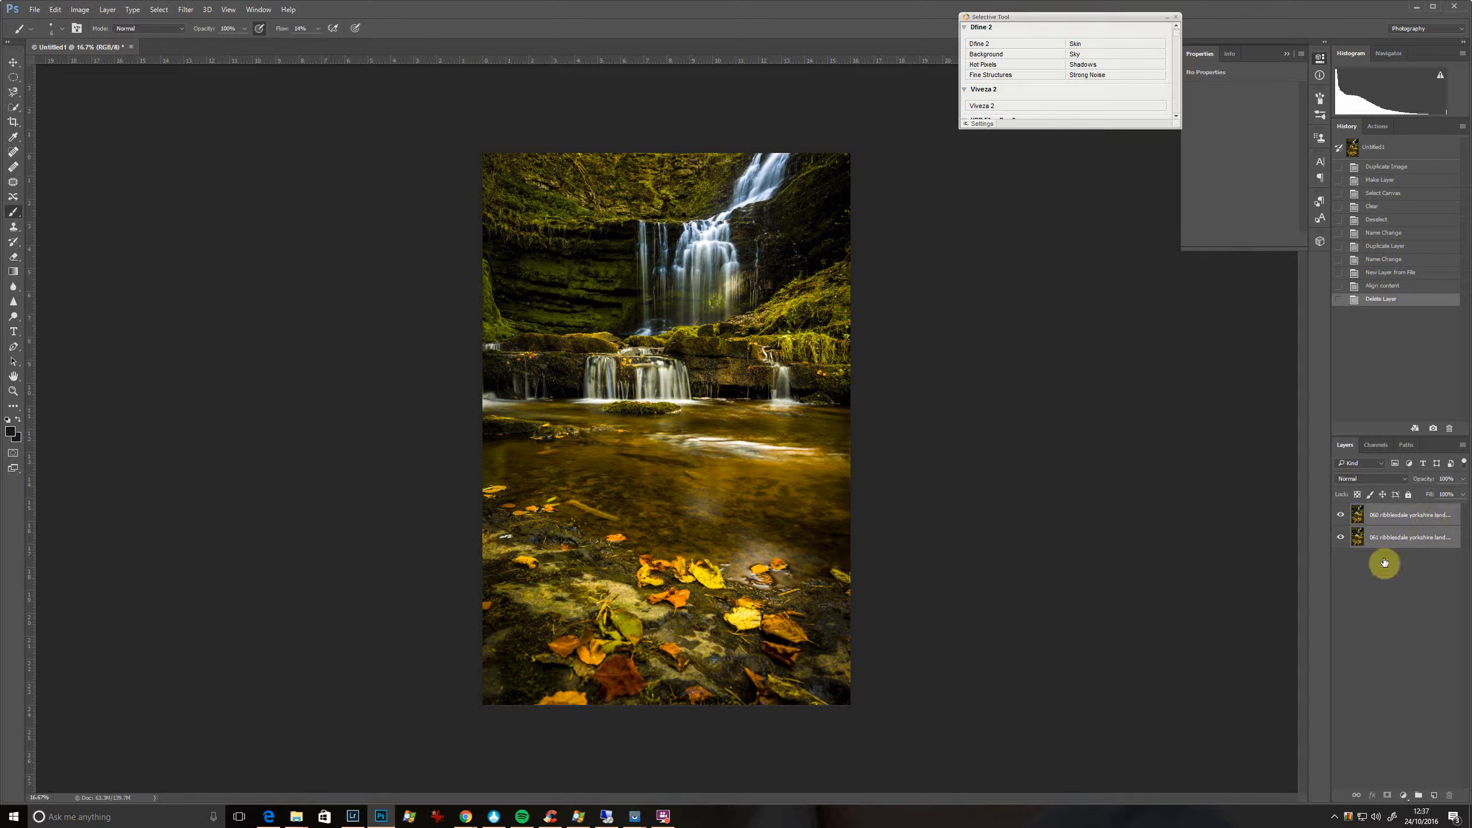
left_click(55, 10)
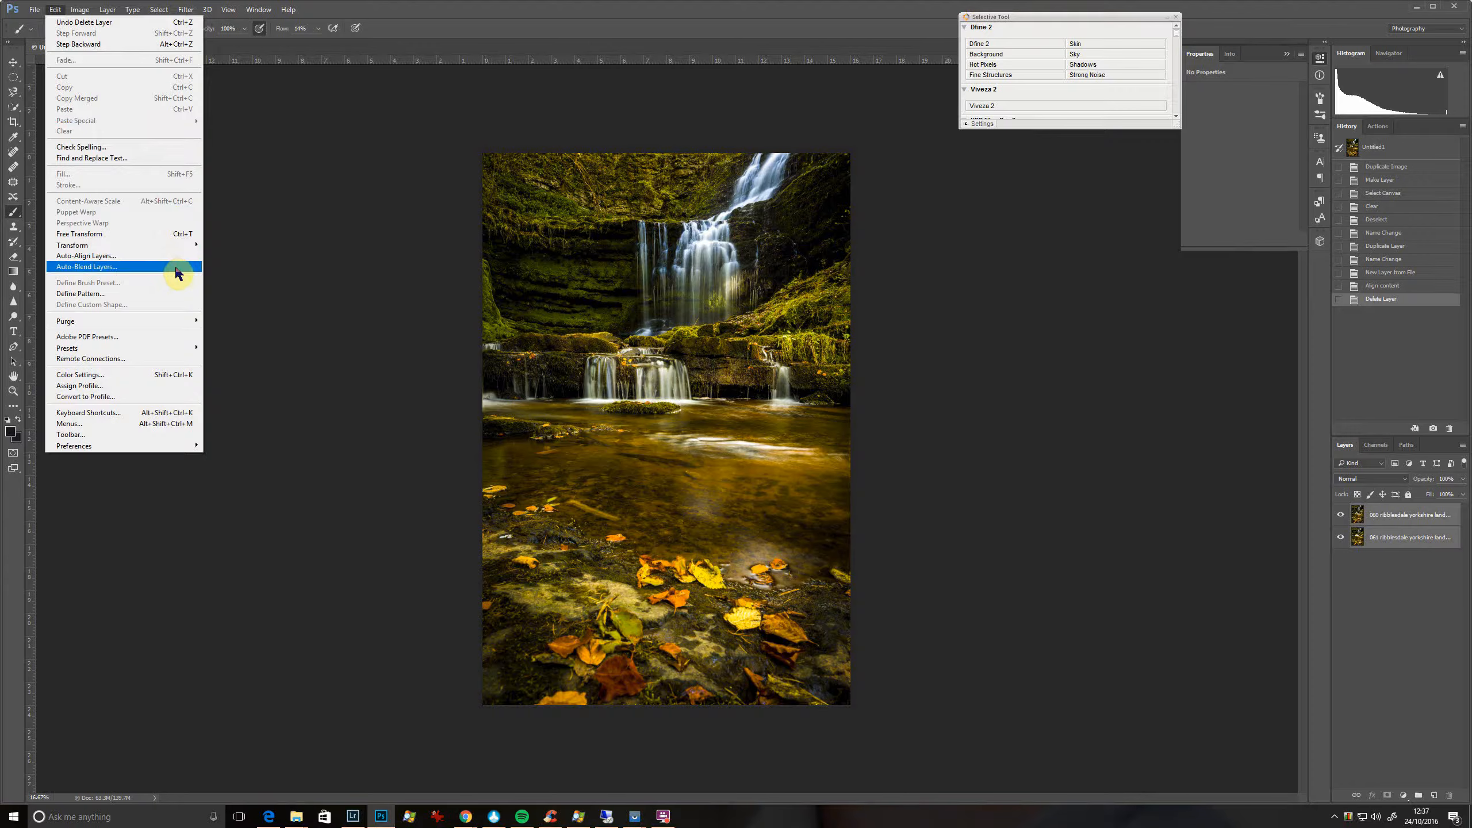
left_click(177, 272)
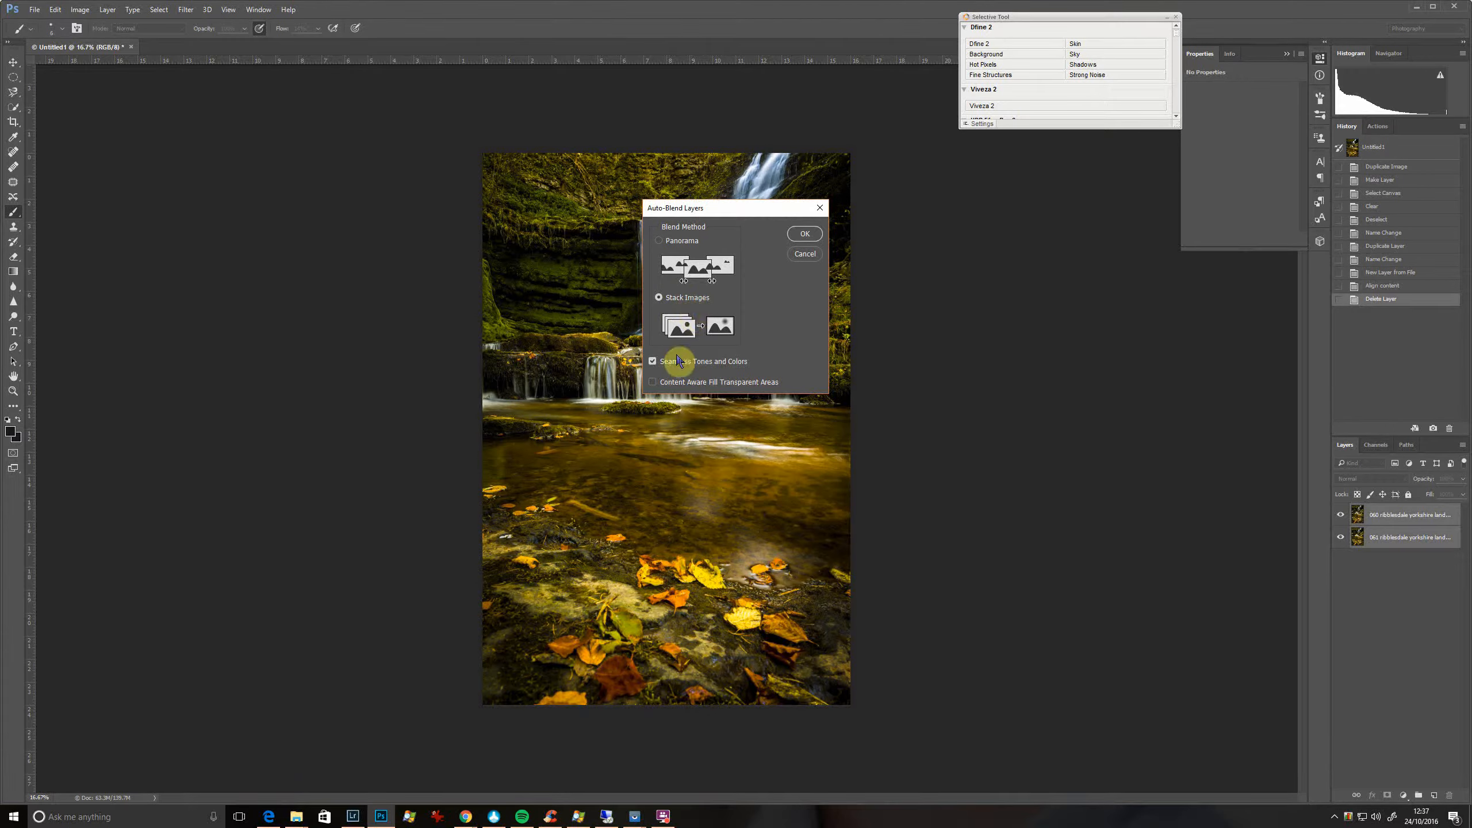
left_click(653, 381)
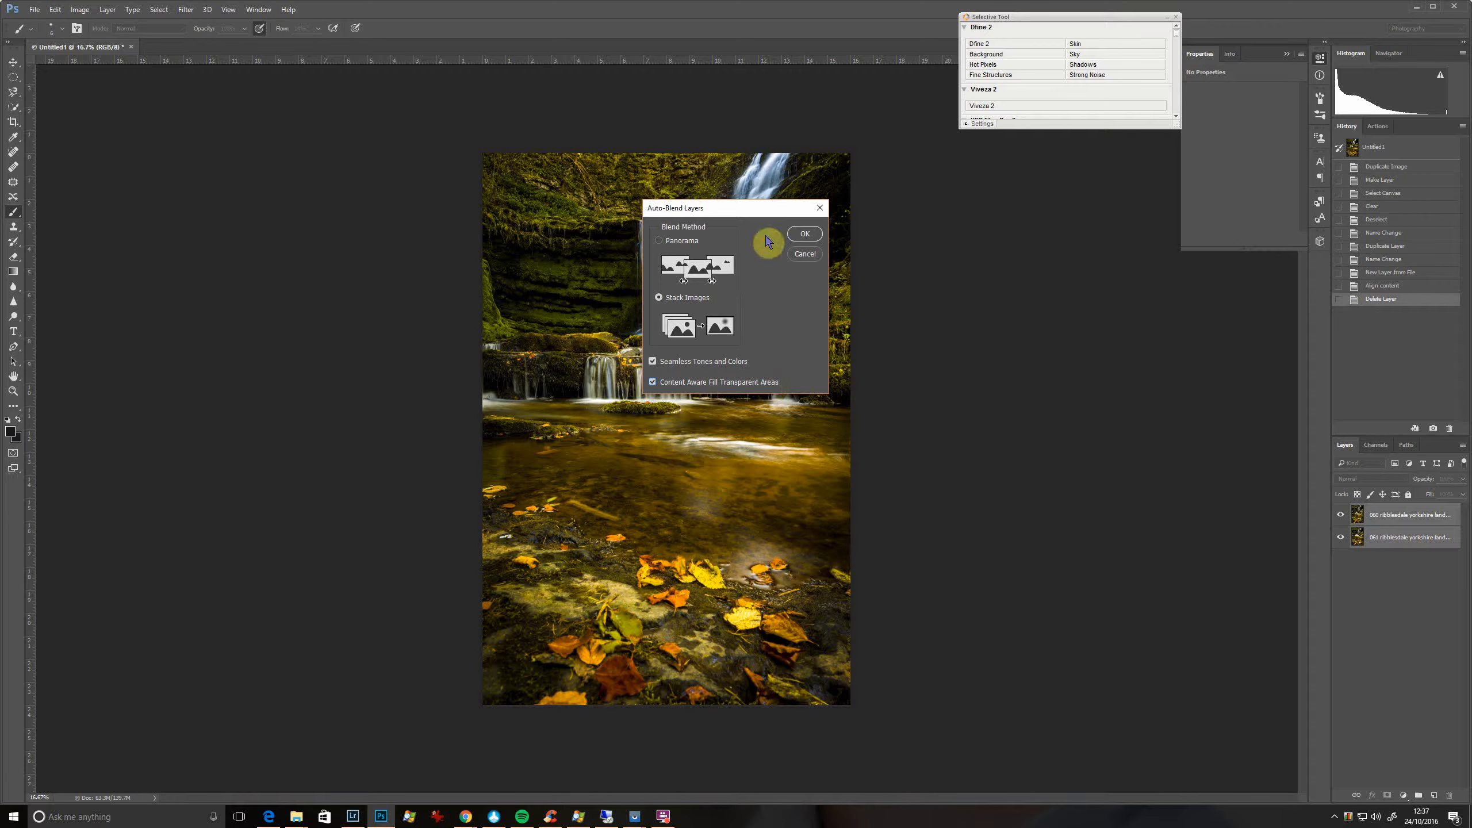
left_click(804, 234)
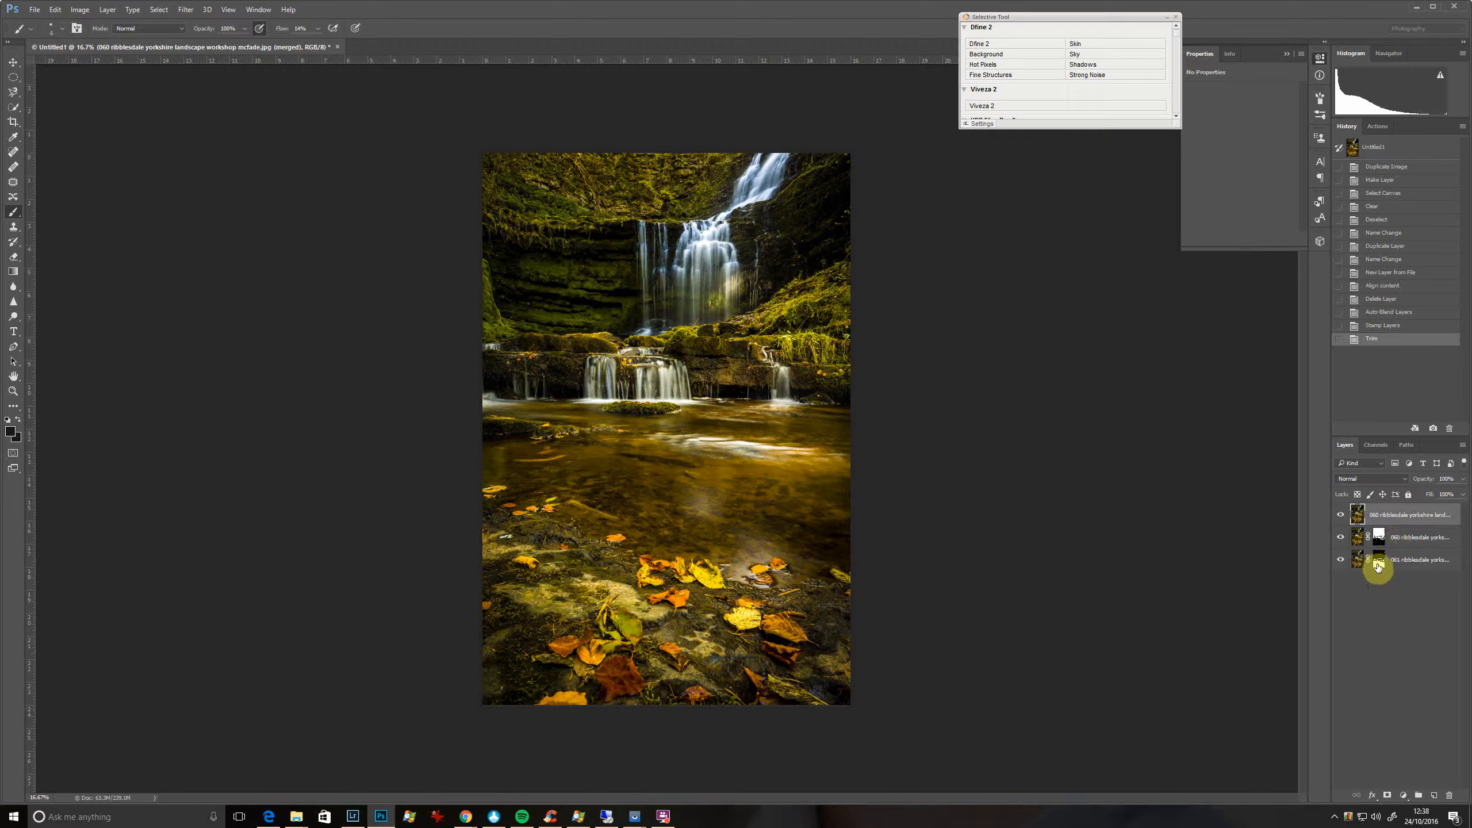
- Hide the merged layer and view the masked 061 and 060 layers separately to examine what each contributes to the blend
left_click(1356, 559)
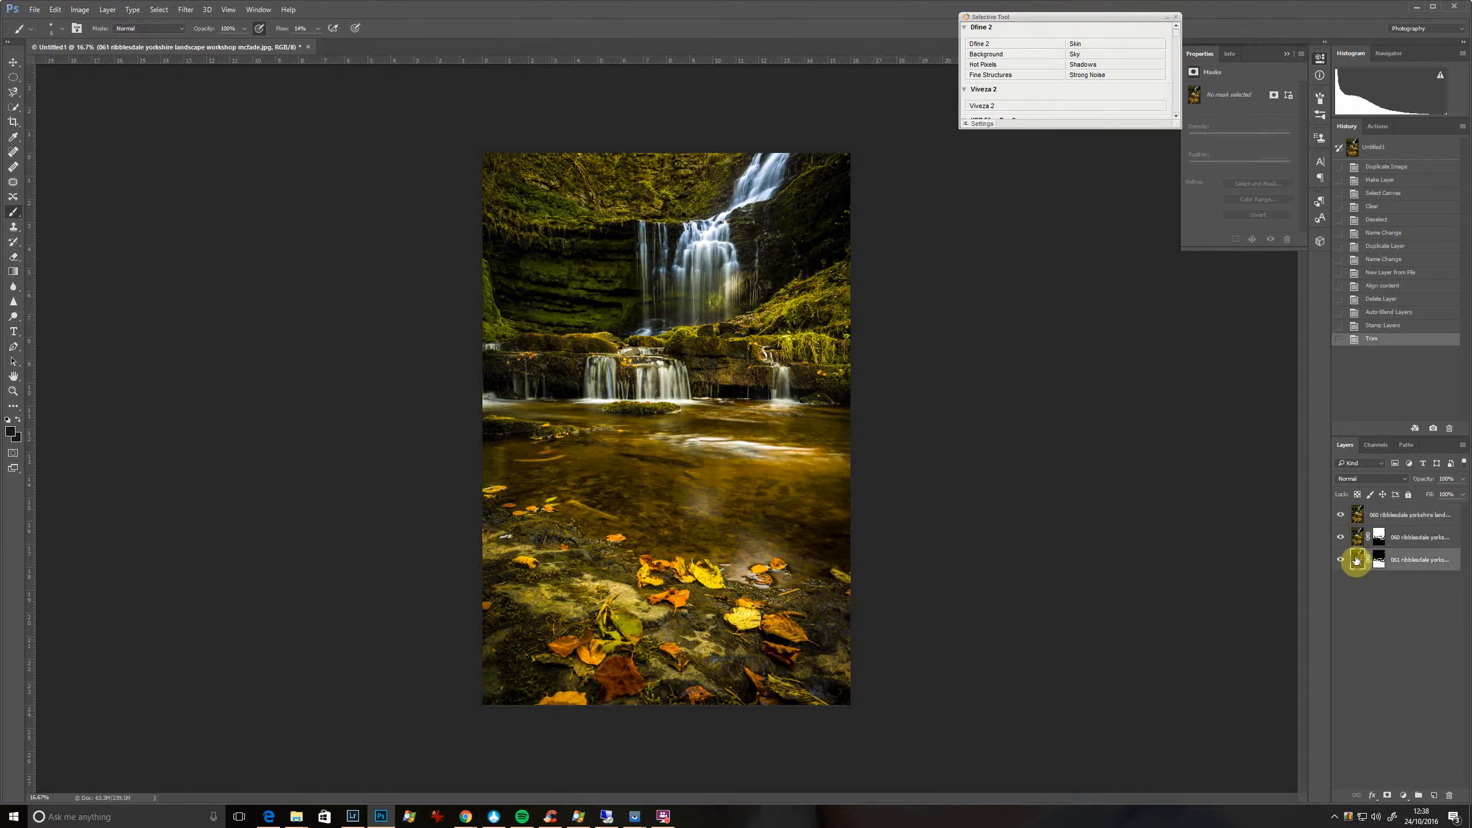
left_click(1340, 537)
left_click(1340, 515)
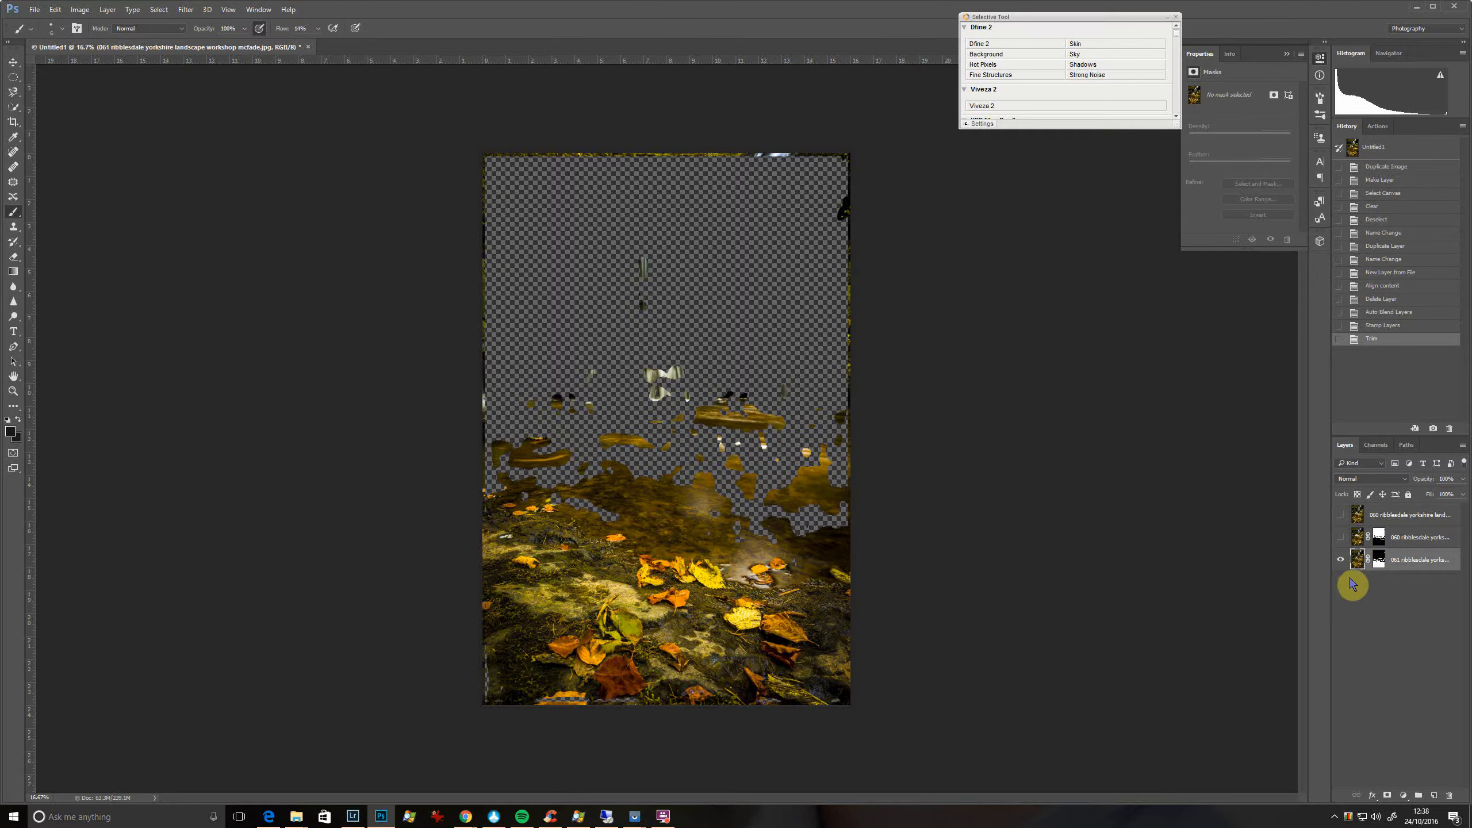
left_click(1340, 537)
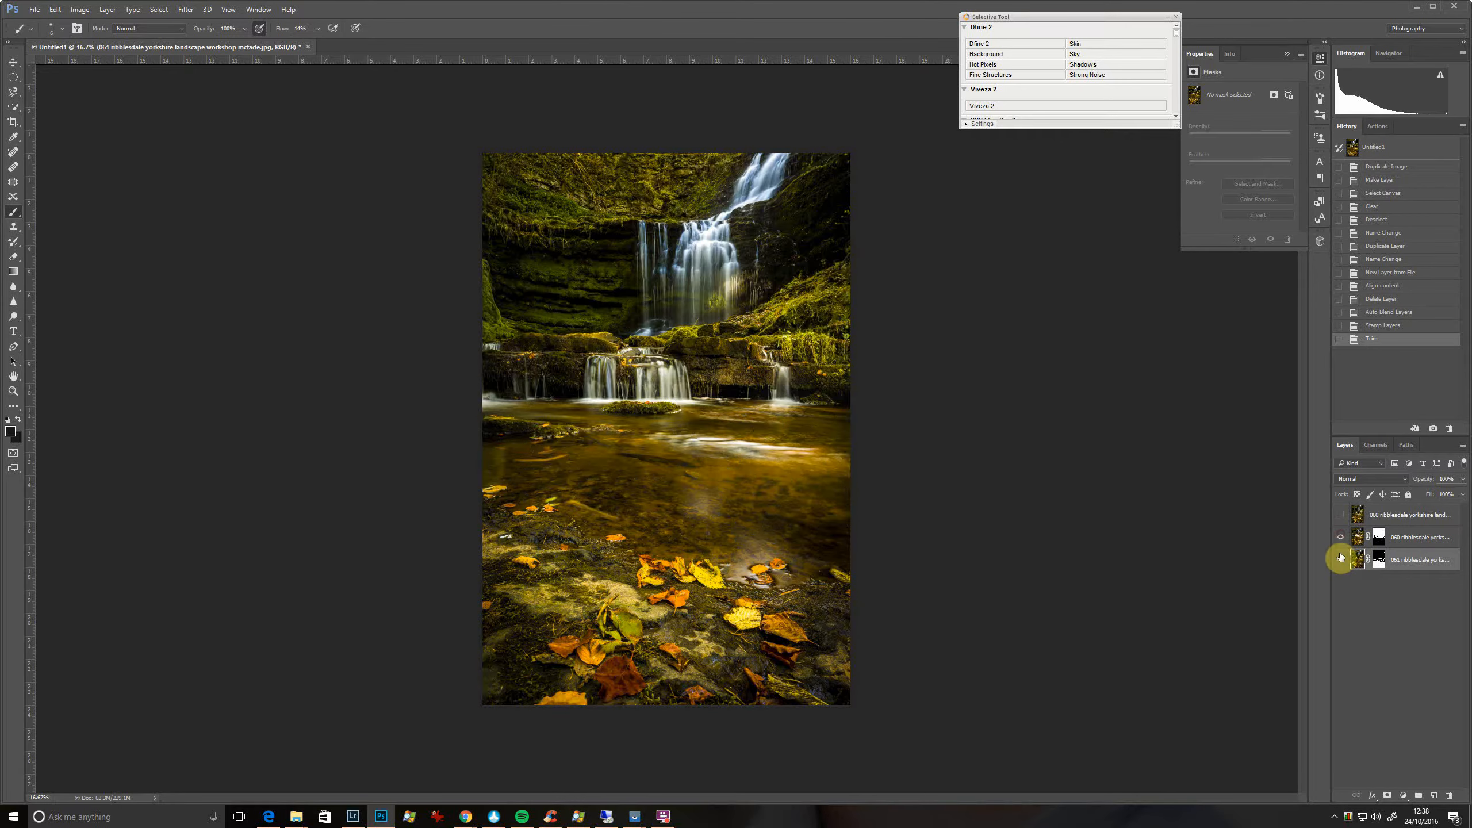
left_click(1342, 564)
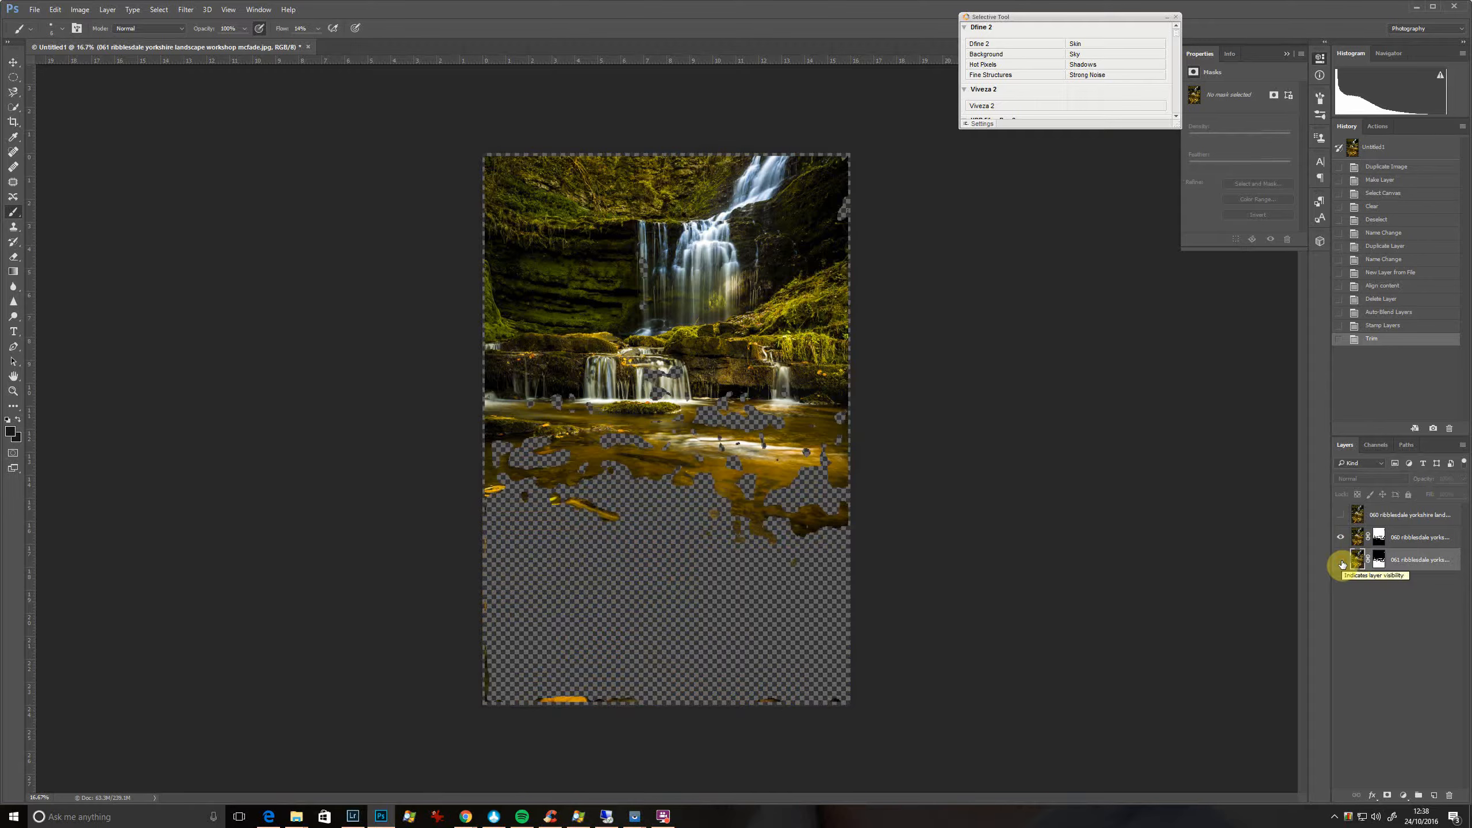
- Hide both masked 060 and 061 layers and make only the merged layer visible
left_click(1342, 563)
left_click(1340, 537)
left_click(1341, 560)
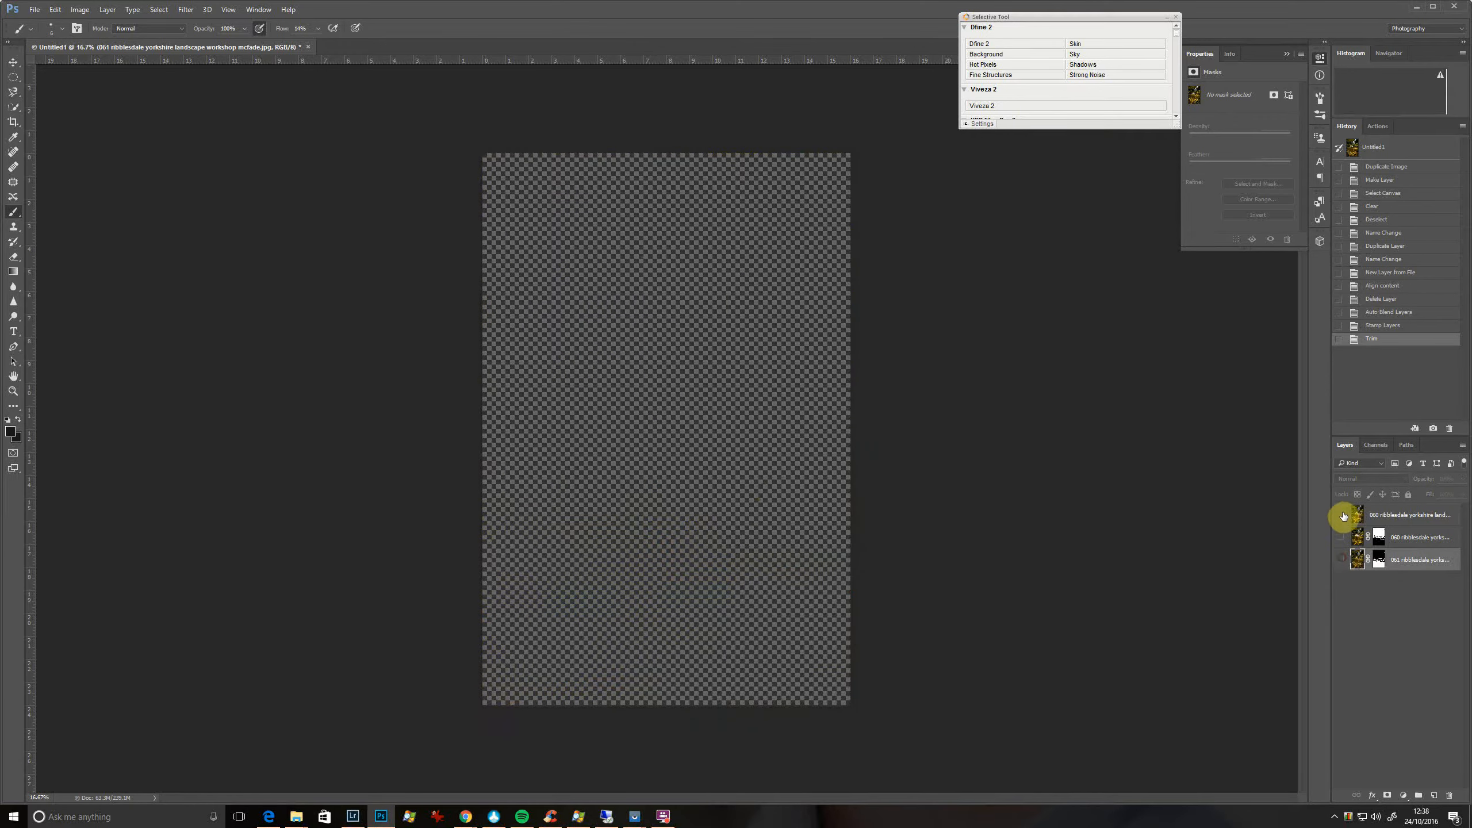
left_click(1341, 514)
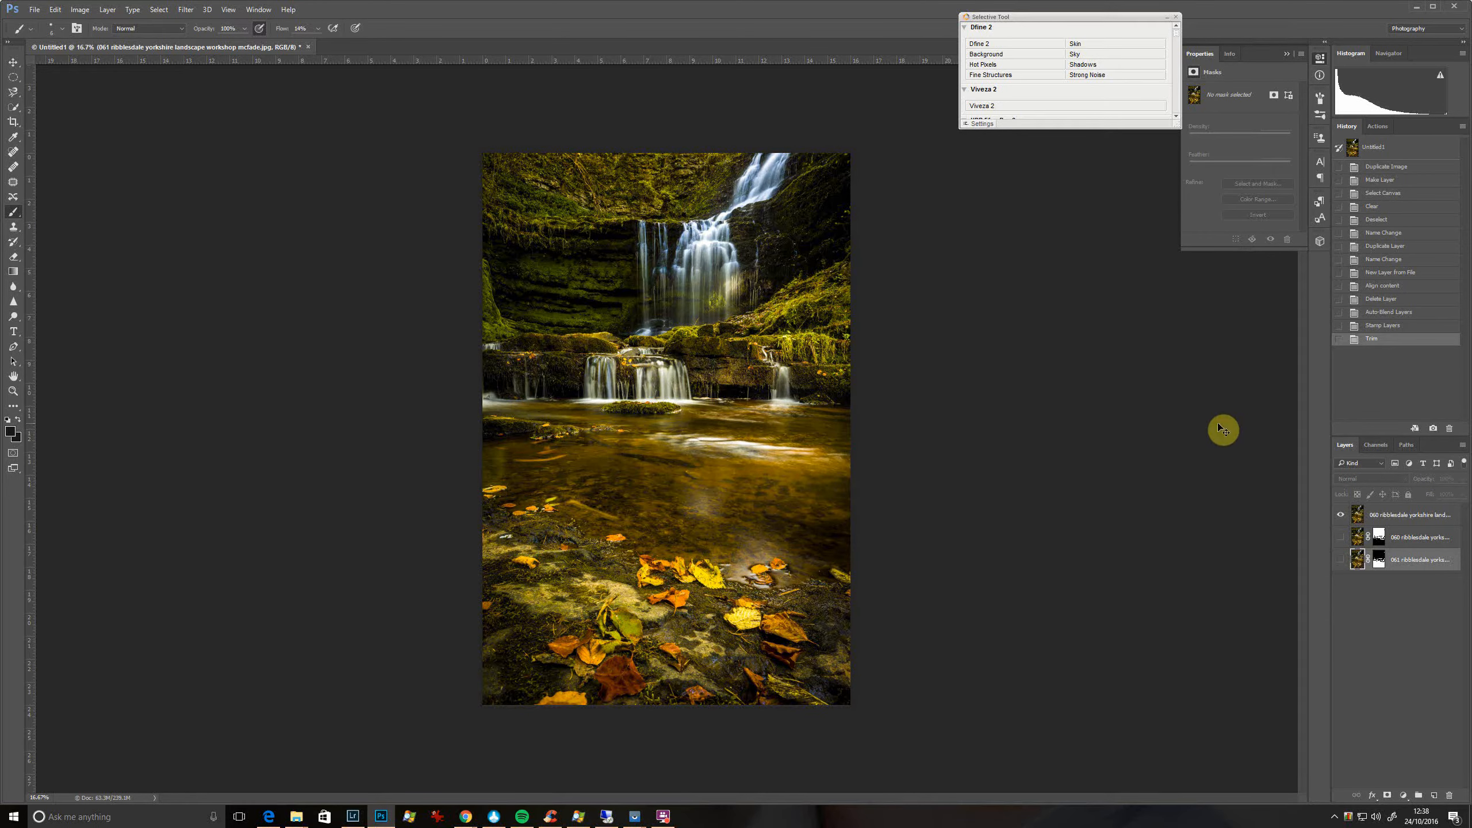
- Inspect the merged image's sharpness at 100% zoom, from the foreground leaves and rocks through the pool to the upper waterfall
key("ctrl+plus")
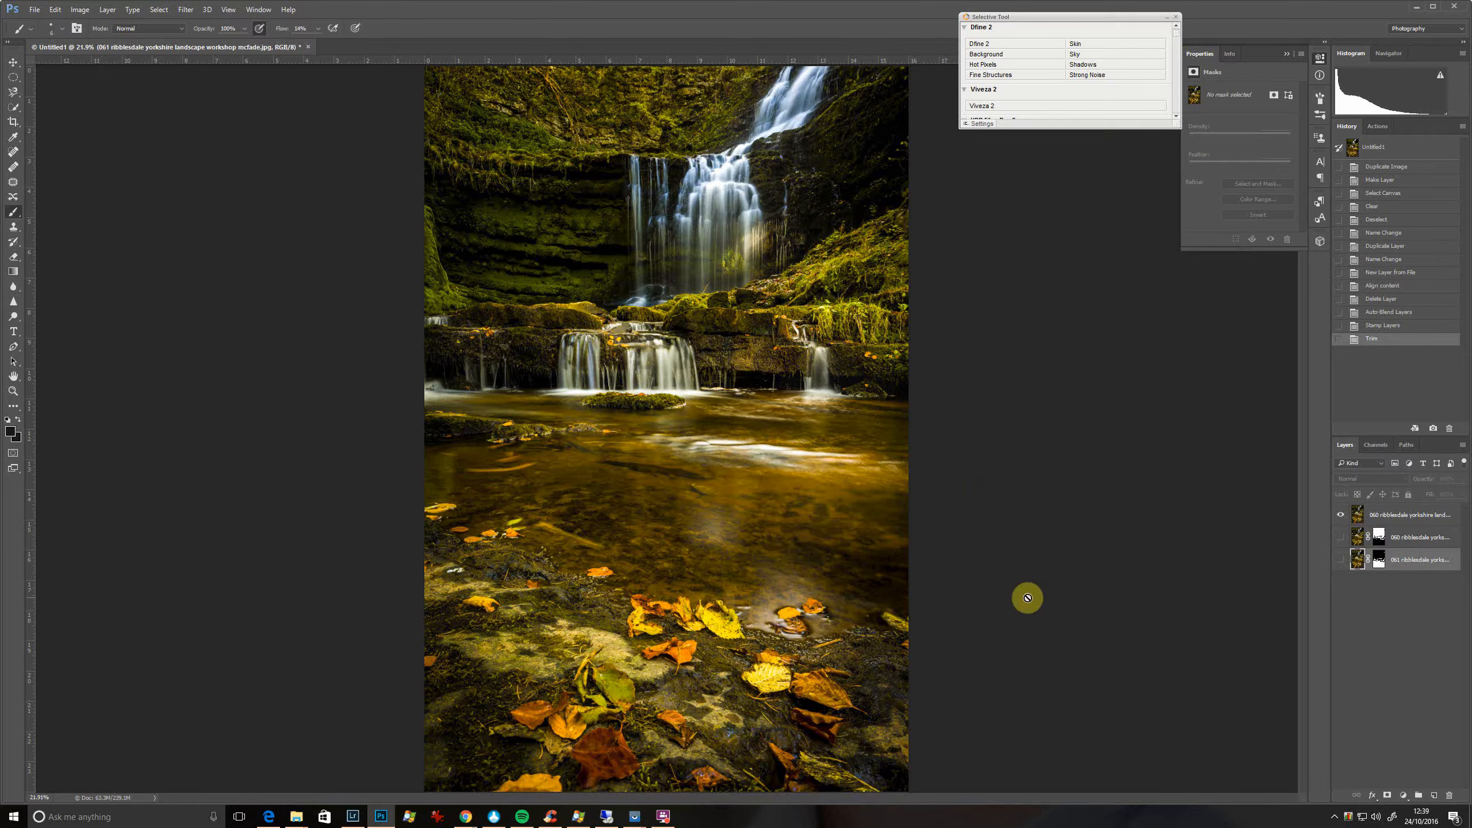
key("ctrl+1")
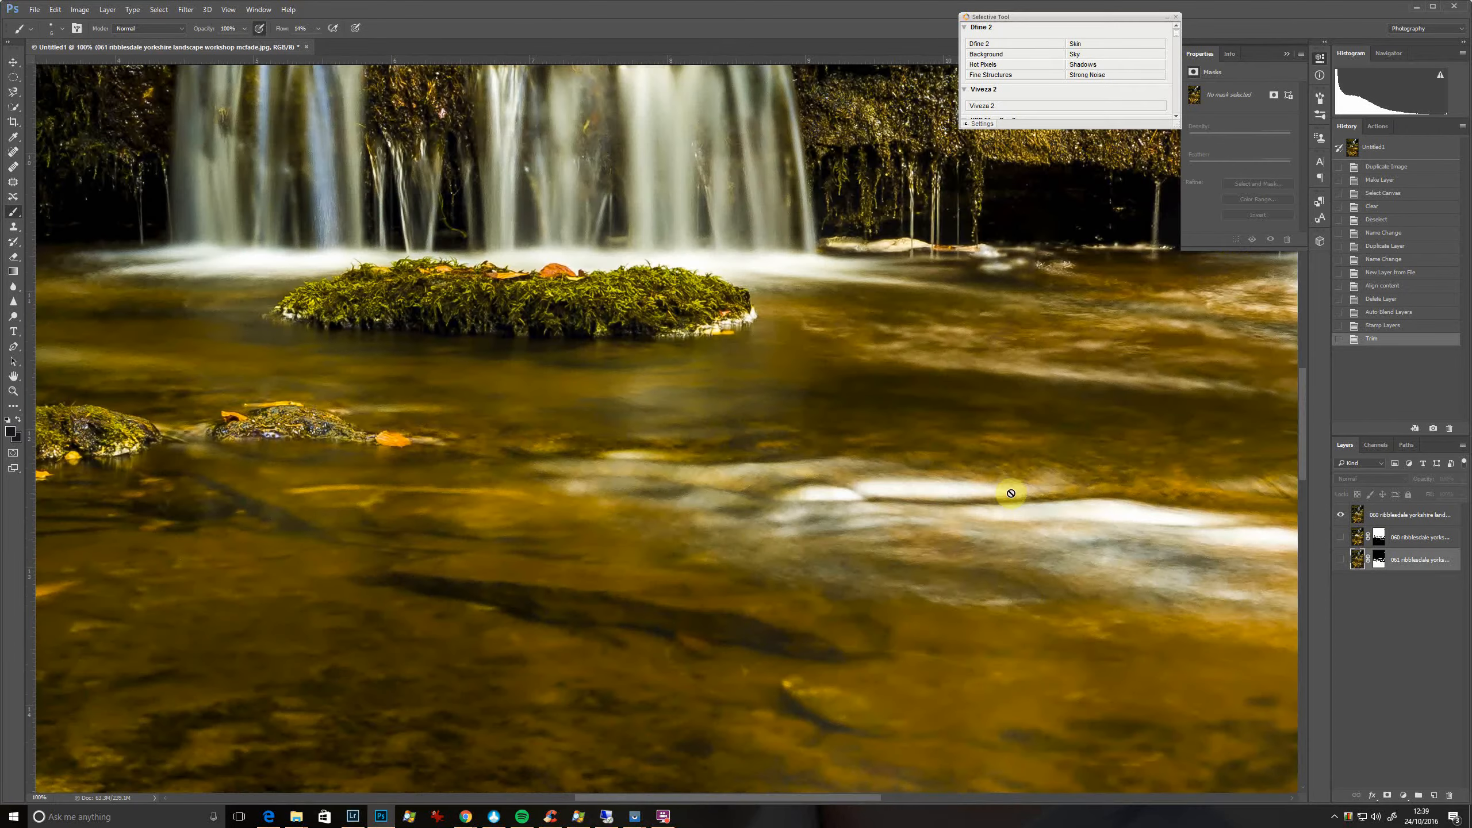
left_click_drag(839, 732, 856, 267)
left_click_drag(530, 646, 609, 150)
mouse_move(597, 718)
left_mouse_down()
mouse_move(647, 437)
mouse_move(719, 286)
mouse_move(686, 480)
mouse_move(606, 719)
left_mouse_up()
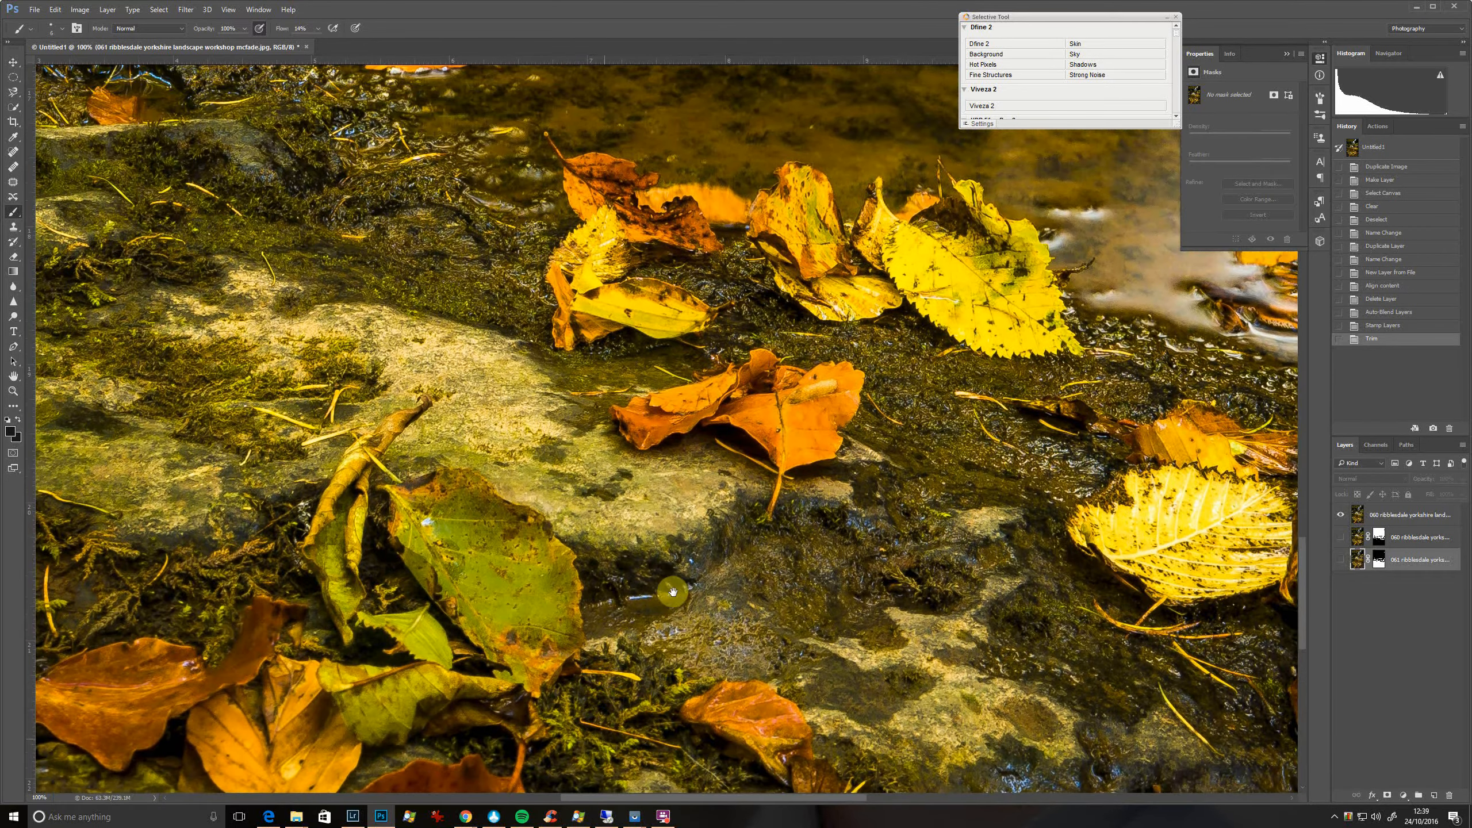
left_click_drag(1106, 518, 678, 541)
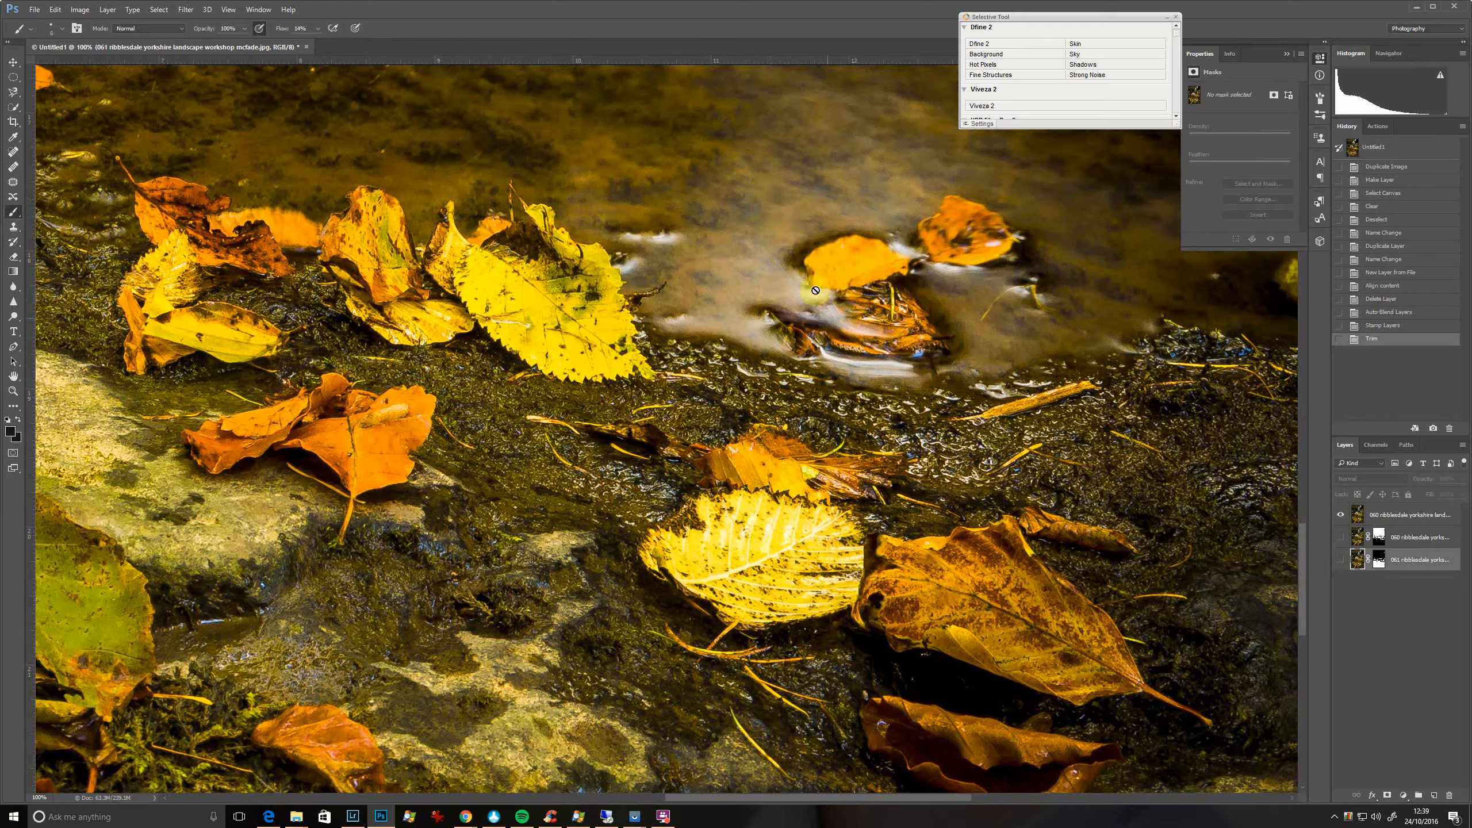
left_click_drag(742, 108, 730, 706)
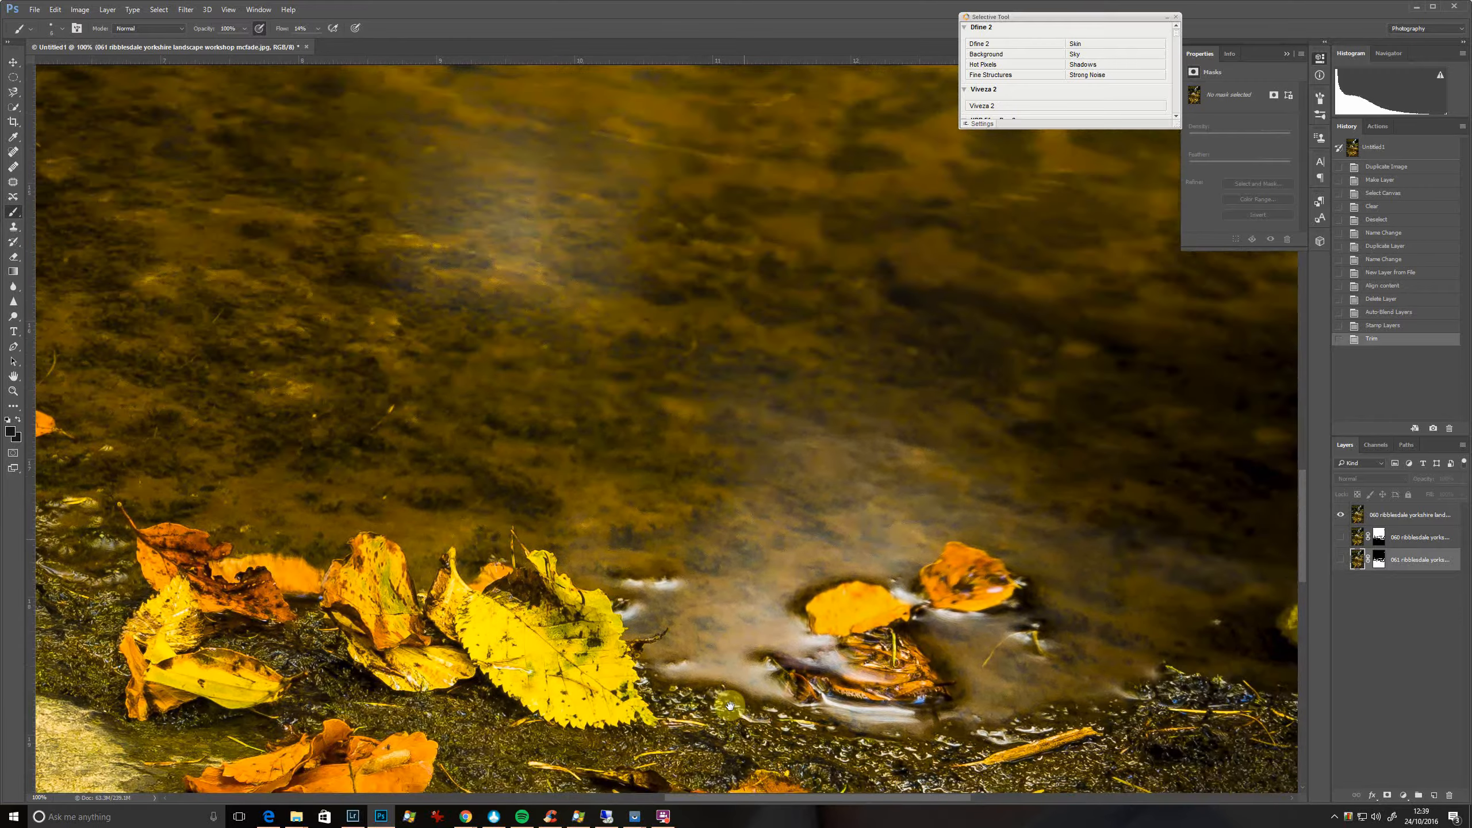
mouse_move(763, 208)
left_mouse_down()
mouse_move(725, 398)
mouse_move(751, 589)
left_mouse_up()
left_click_drag(732, 315, 742, 585)
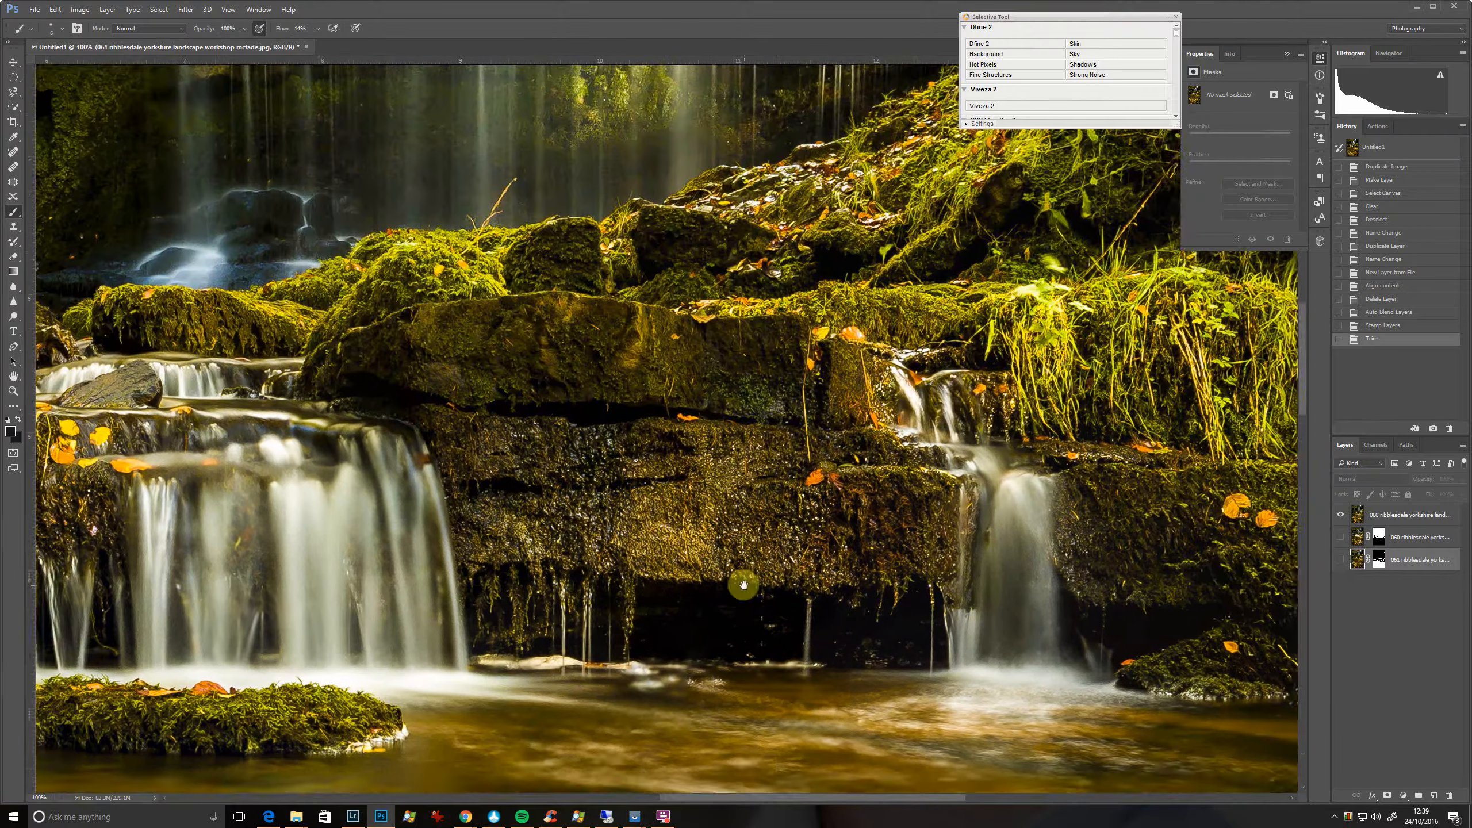
left_click_drag(703, 325, 742, 655)
left_click_drag(718, 162, 528, 526)
left_click_drag(676, 435, 1002, 460)
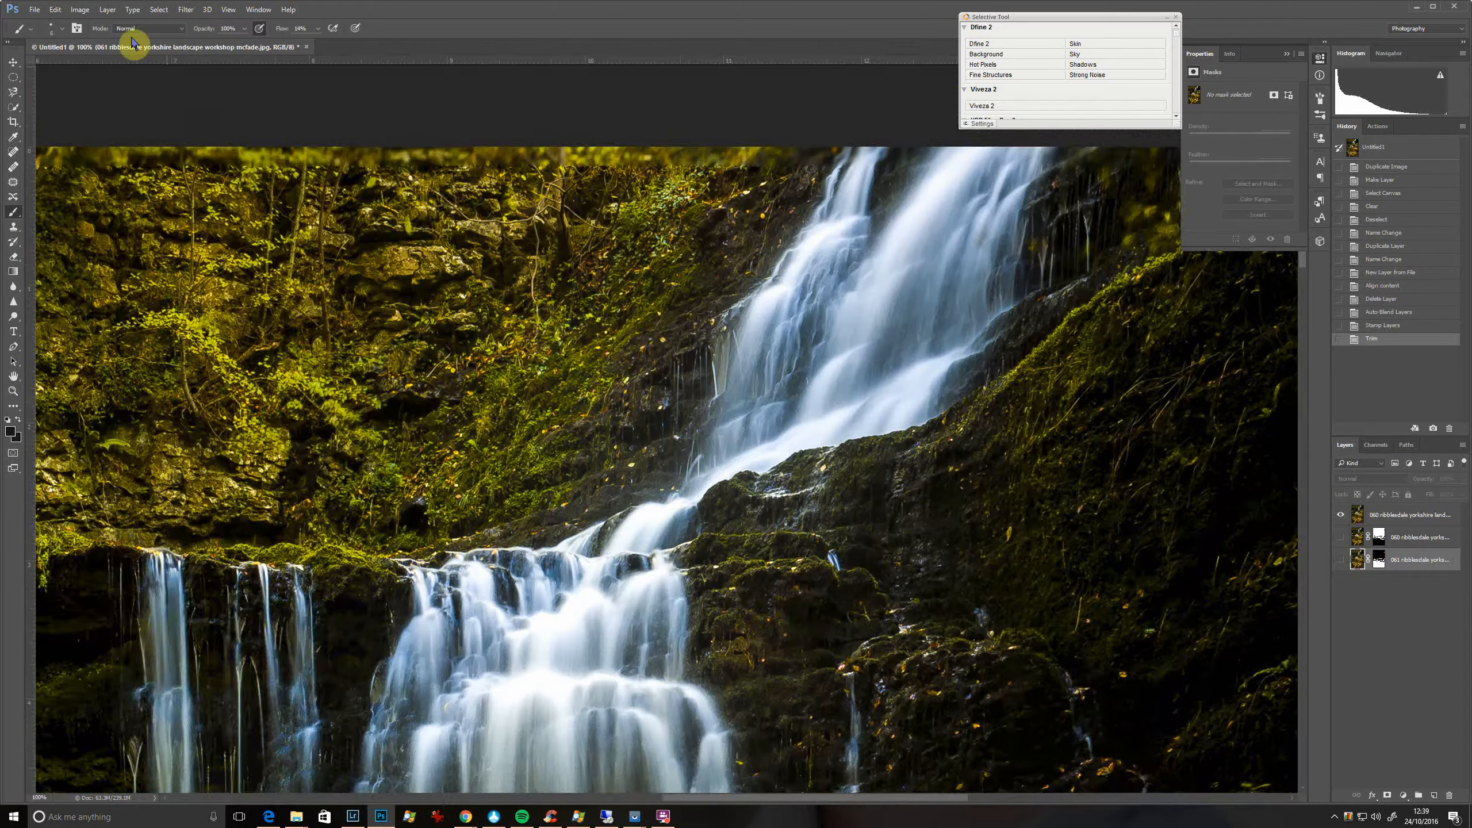